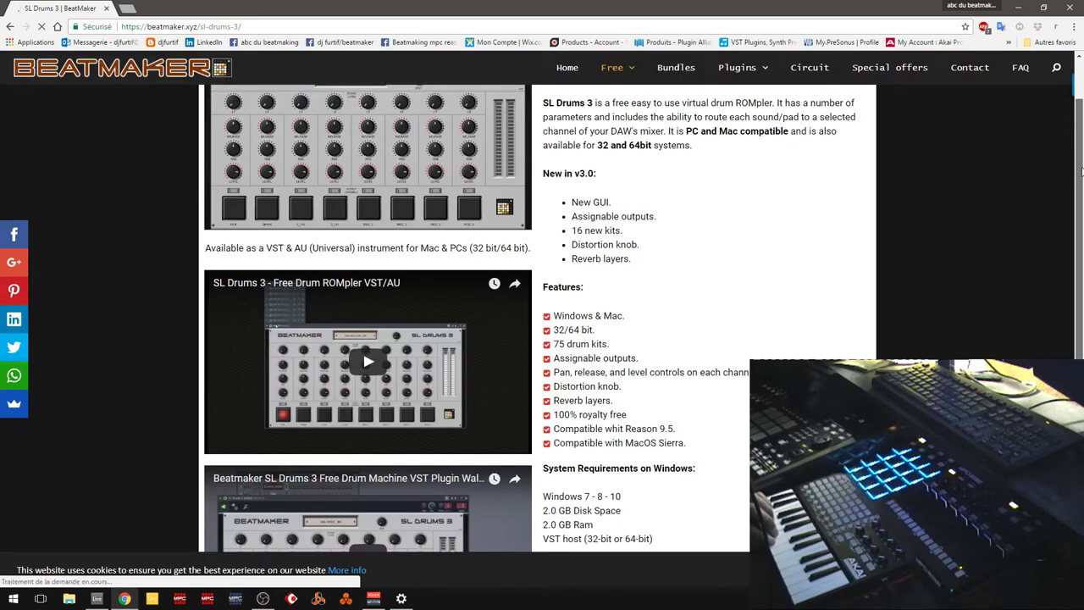
- Look over the SL Drums 3 page and the free Atmos plug-in page, including its features and system requirements
scroll(362, 337, "down", 1)
left_click_drag(1080, 190, 1057, 130)
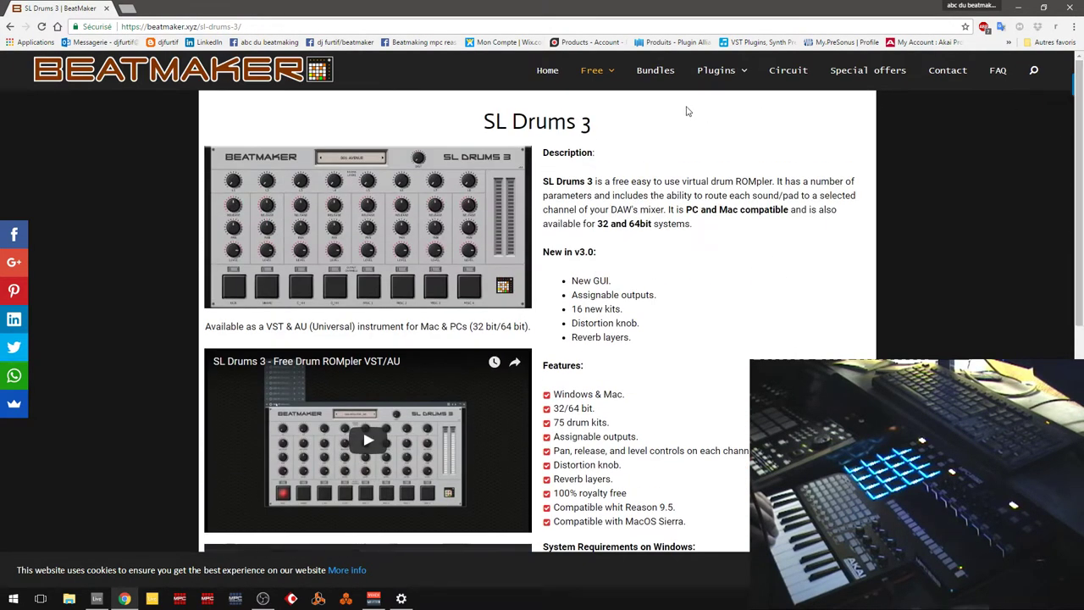
left_click(591, 70)
left_click(597, 141)
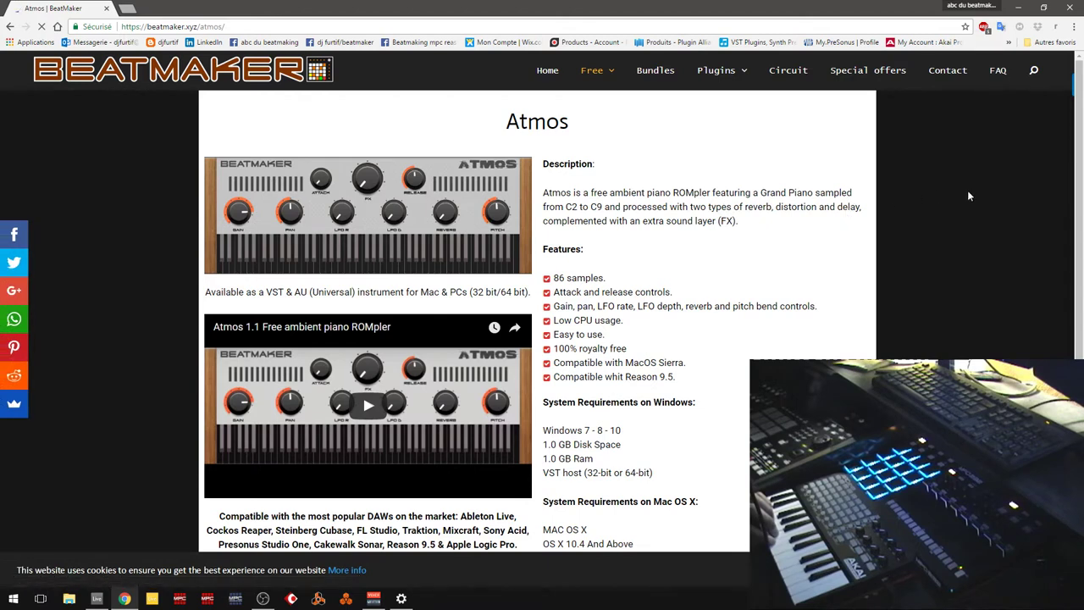
scroll(1079, 137, "down", 1)
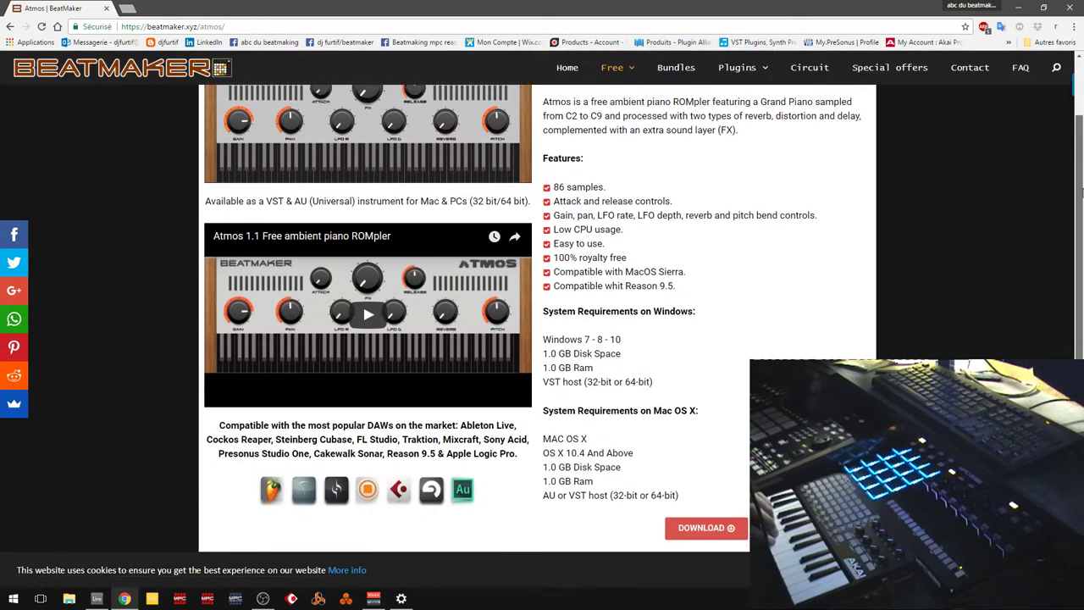
scroll(1080, 125, "up", 1)
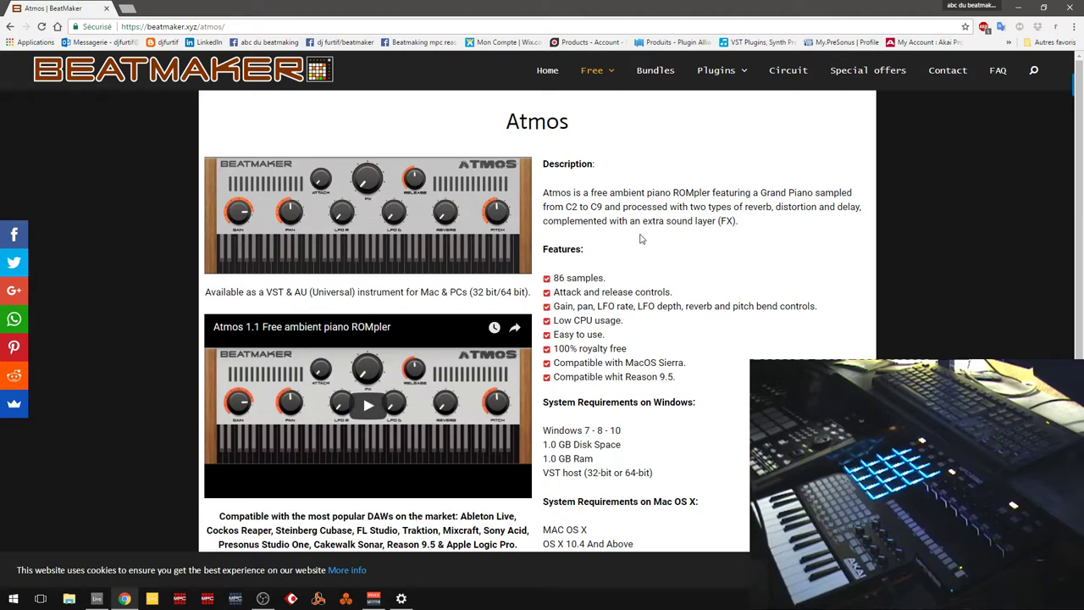
- Switch to Ableton Live and load the SL Drums 3 plug-in from the beatmaker folder onto the MIDI track
left_click(1017, 8)
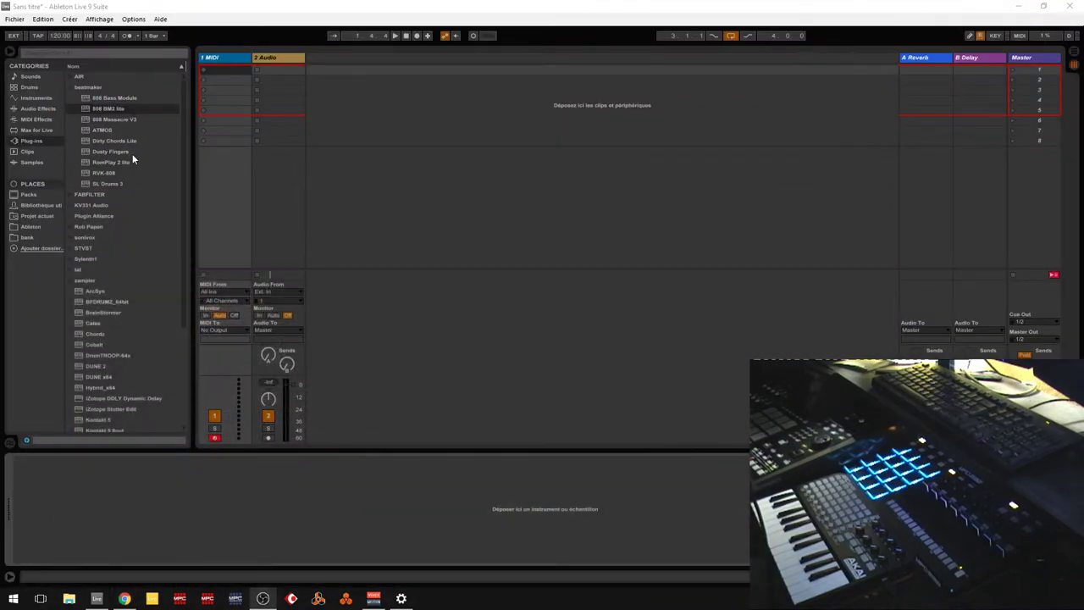
double_click(105, 183)
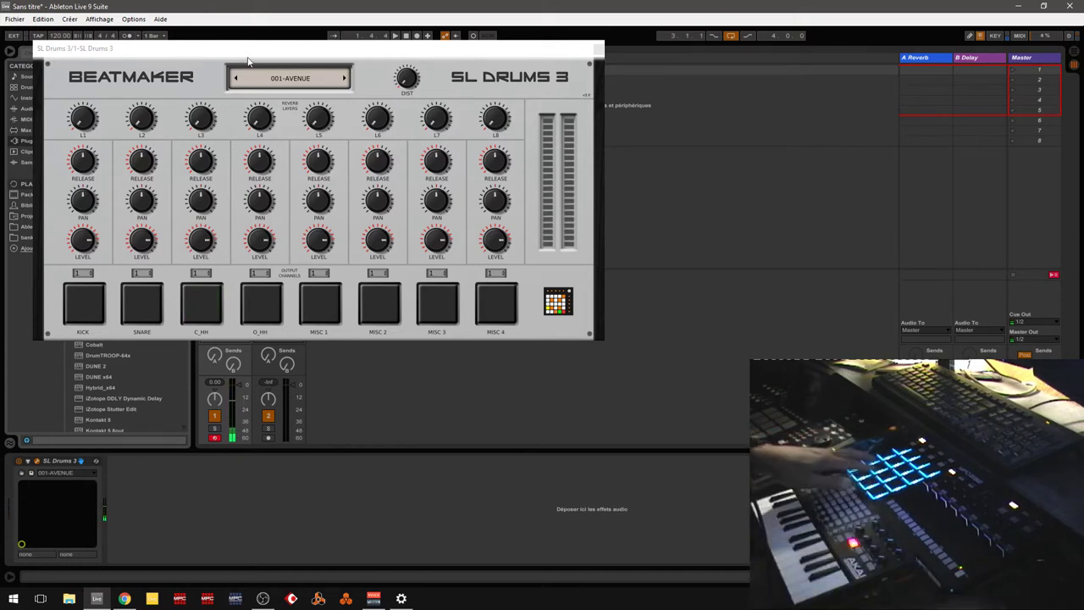
- Audition the SL Drums 3 kits one by one from 002-AUDILATE to 006-CLASSIC, moving the plug-in window clear of the browser
left_click(345, 80)
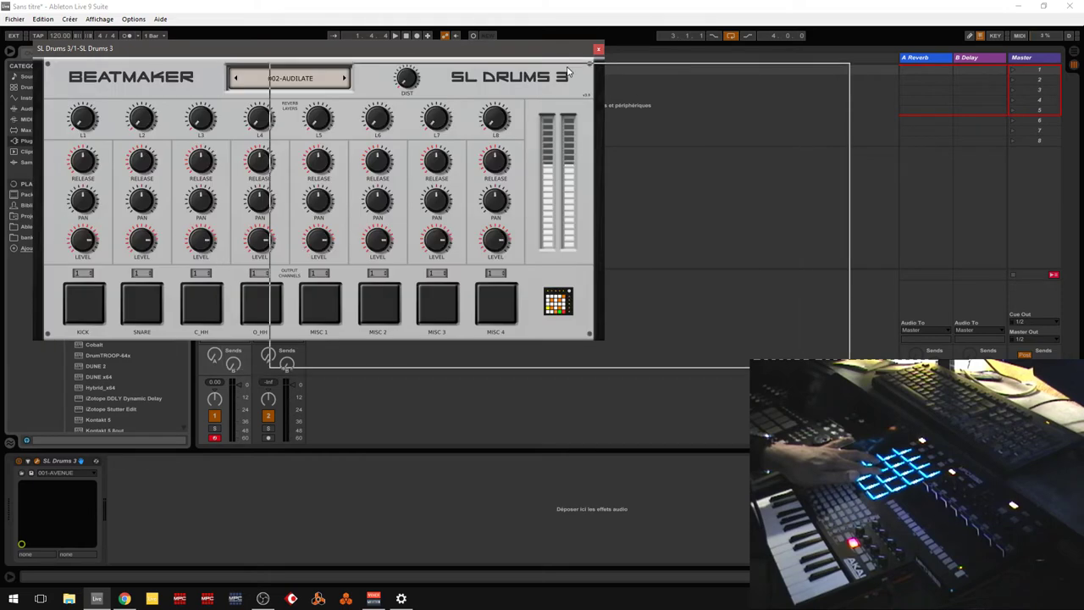
left_click_drag(326, 45, 607, 67)
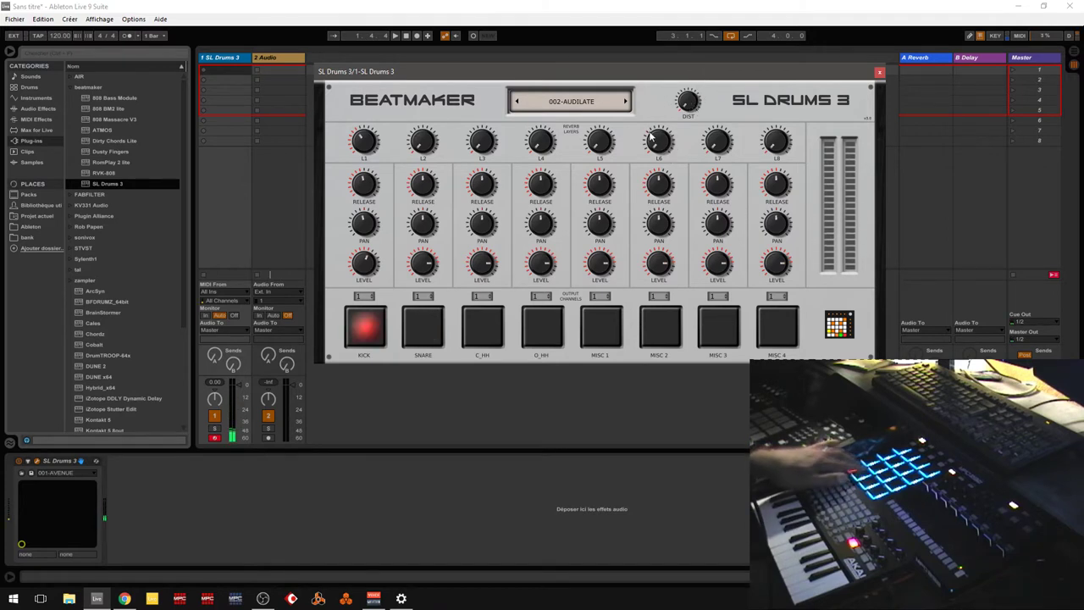
left_click(626, 102)
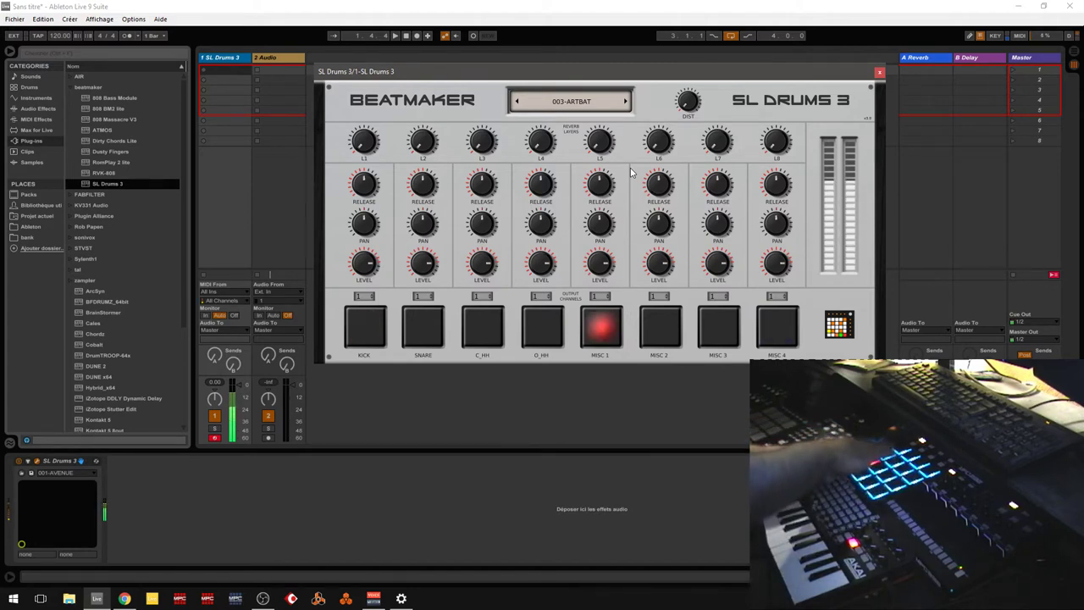
left_click(626, 101)
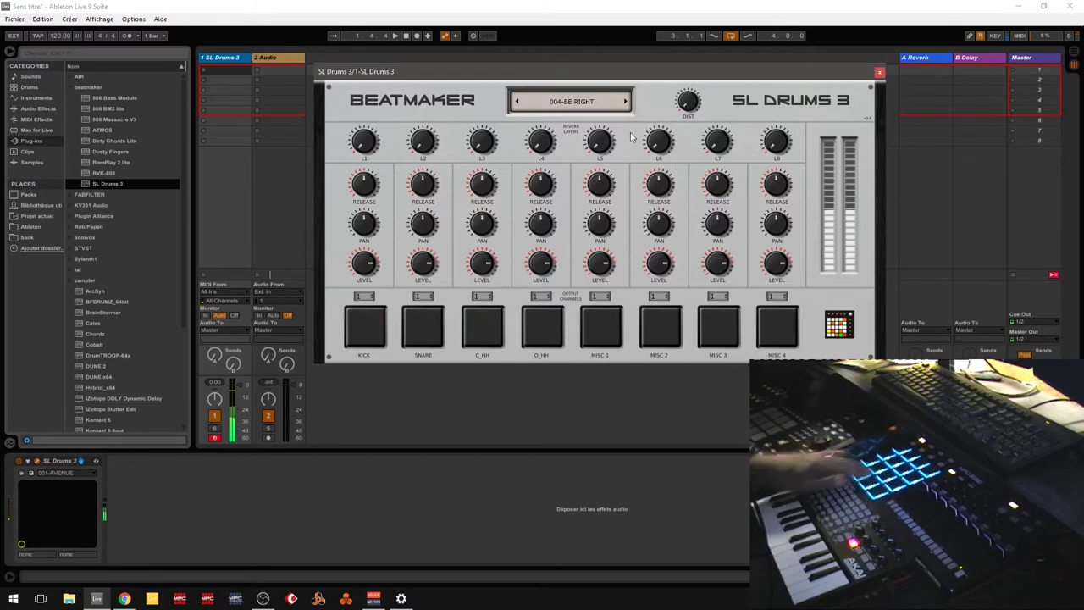
left_click(627, 103)
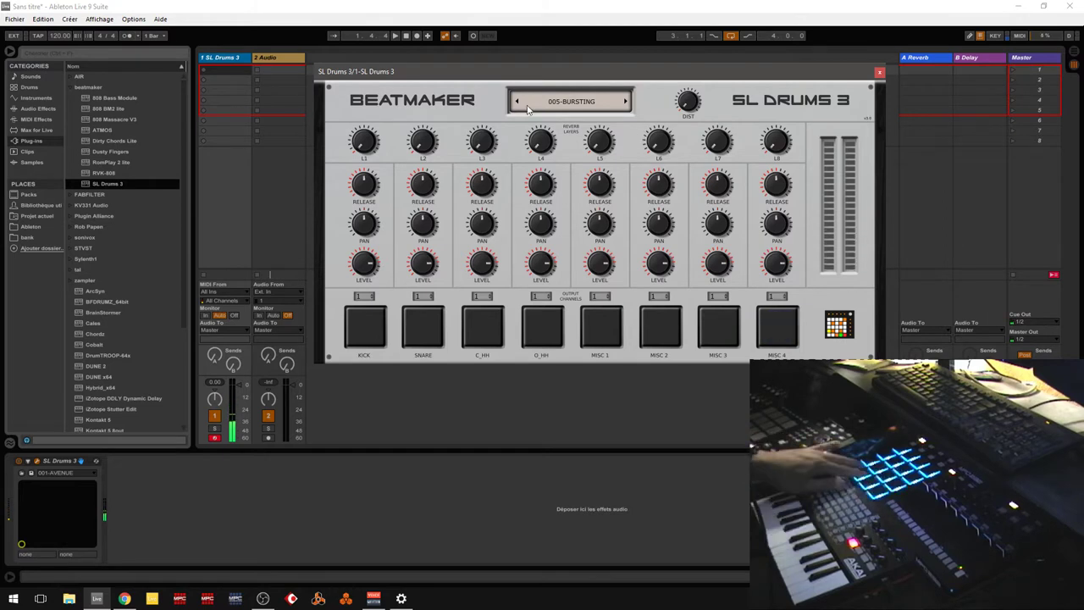
left_click(626, 102)
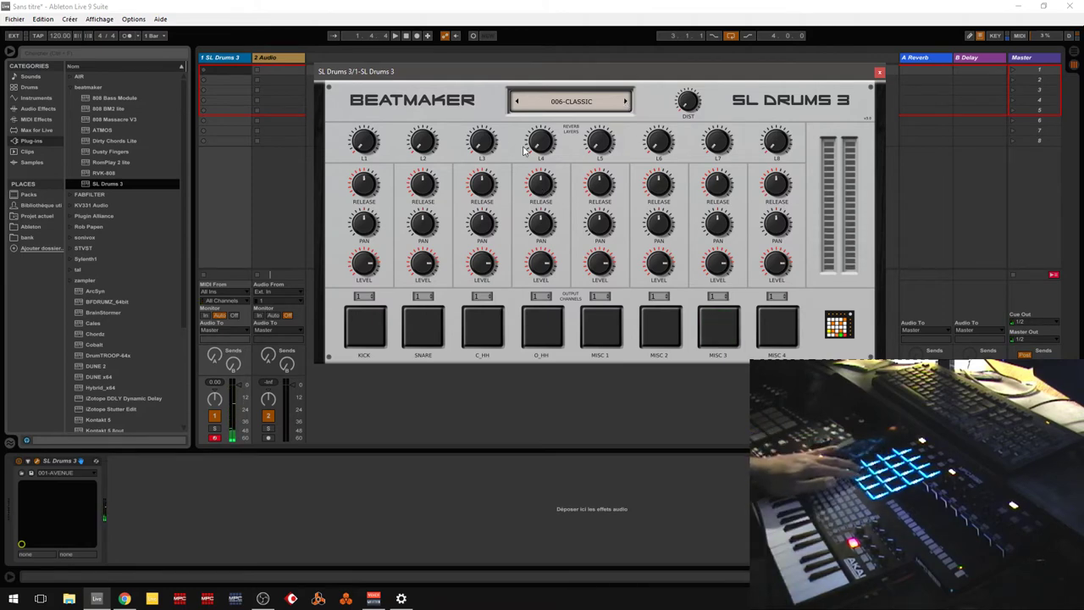
- Cut the empty audio track from the set and close the SL Drums 3 window
right_click(282, 61)
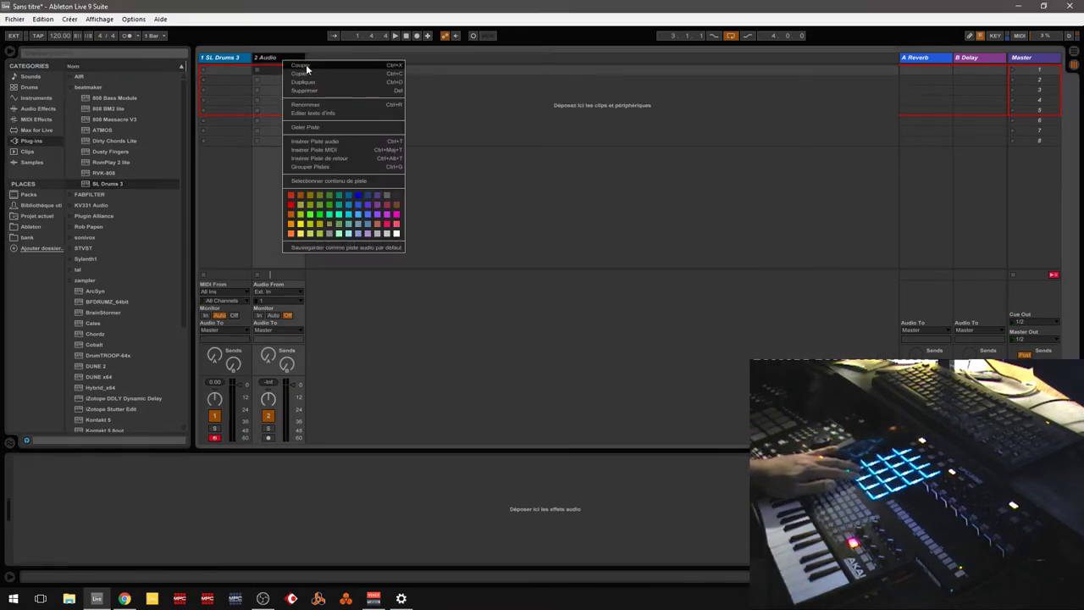
left_click(308, 71)
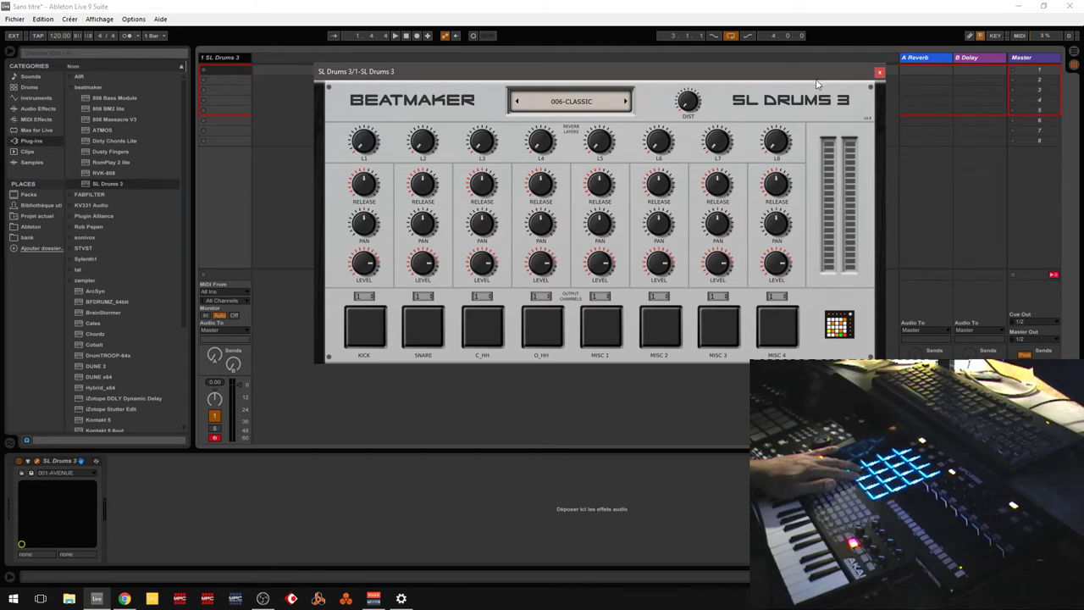
left_click_drag(811, 75, 541, 258)
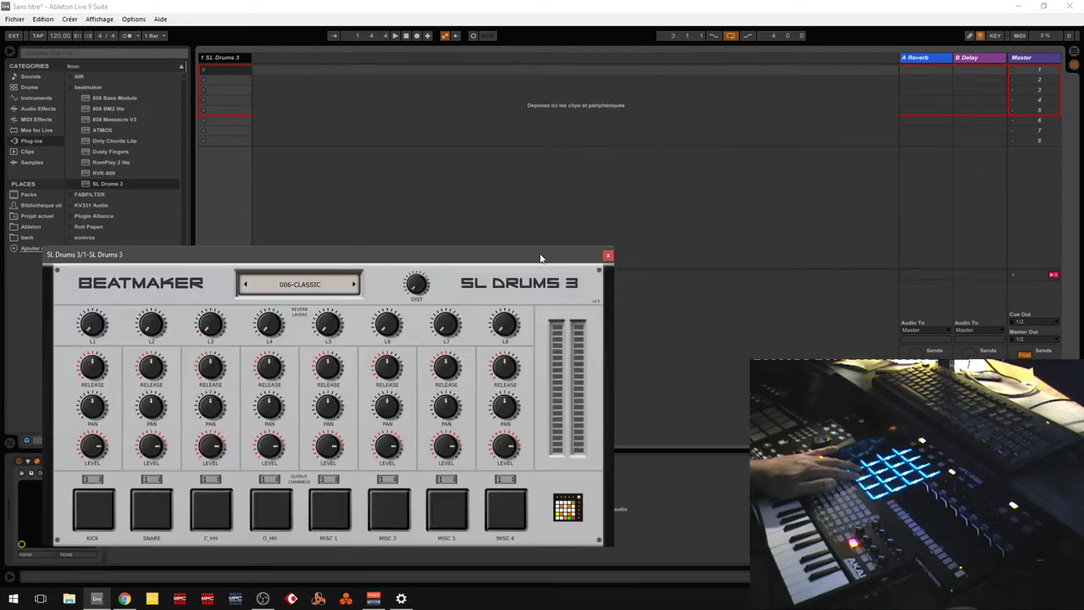
left_click(606, 255)
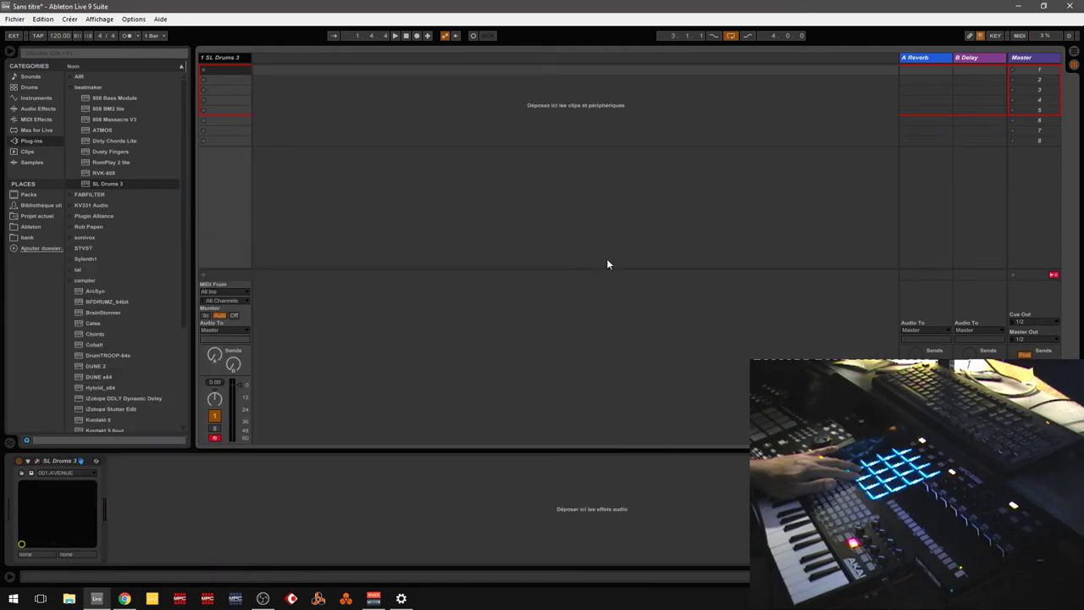
- Load the RVK-808 plug-in from the beatmaker folder onto a new second track
right_click(302, 91)
left_click(325, 101)
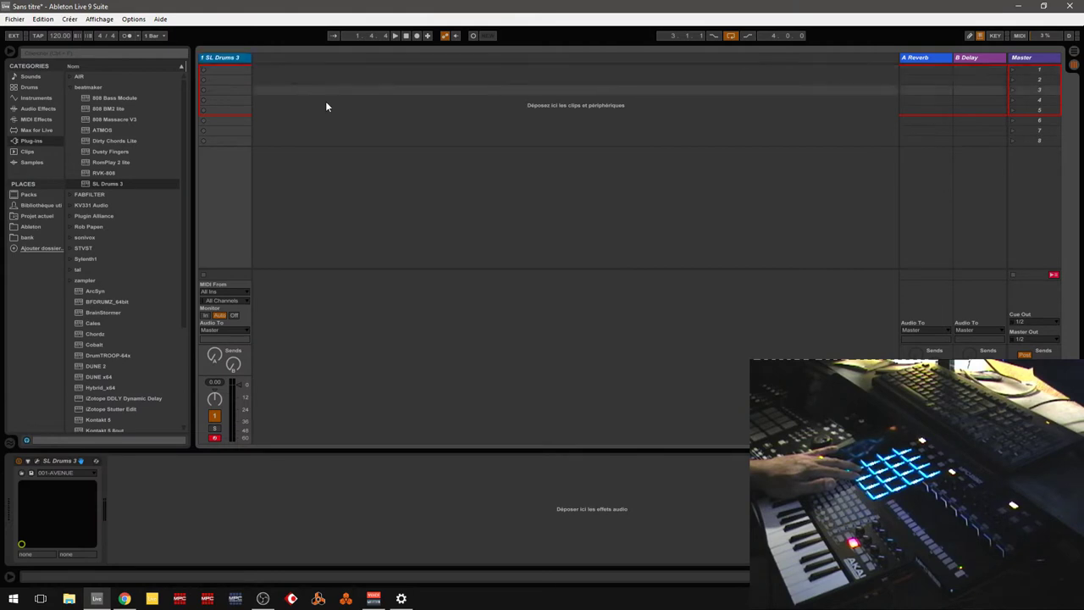
double_click(105, 174)
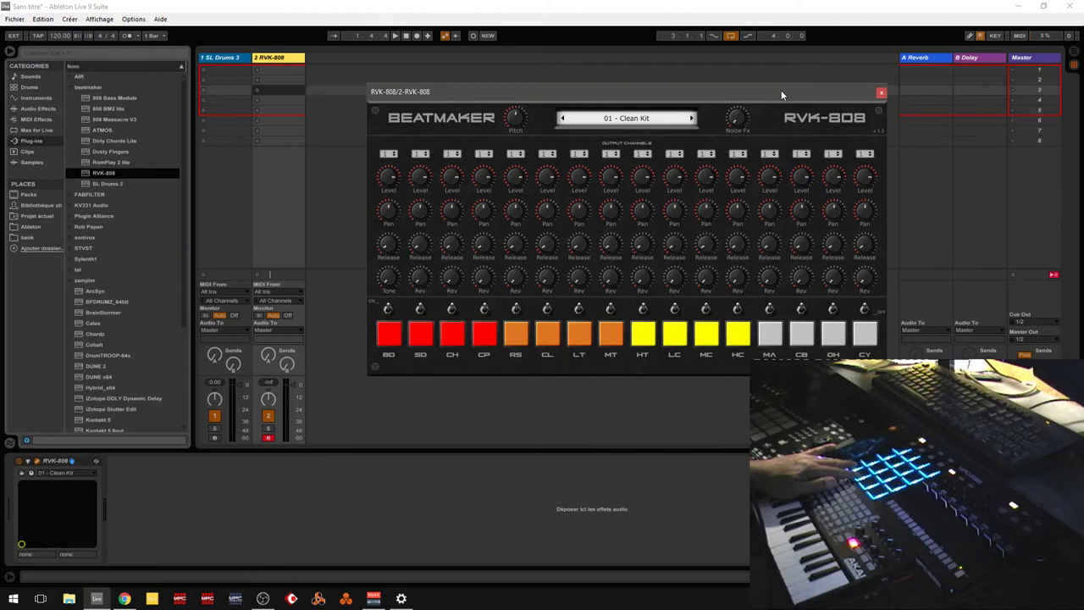
left_click_drag(781, 89, 756, 88)
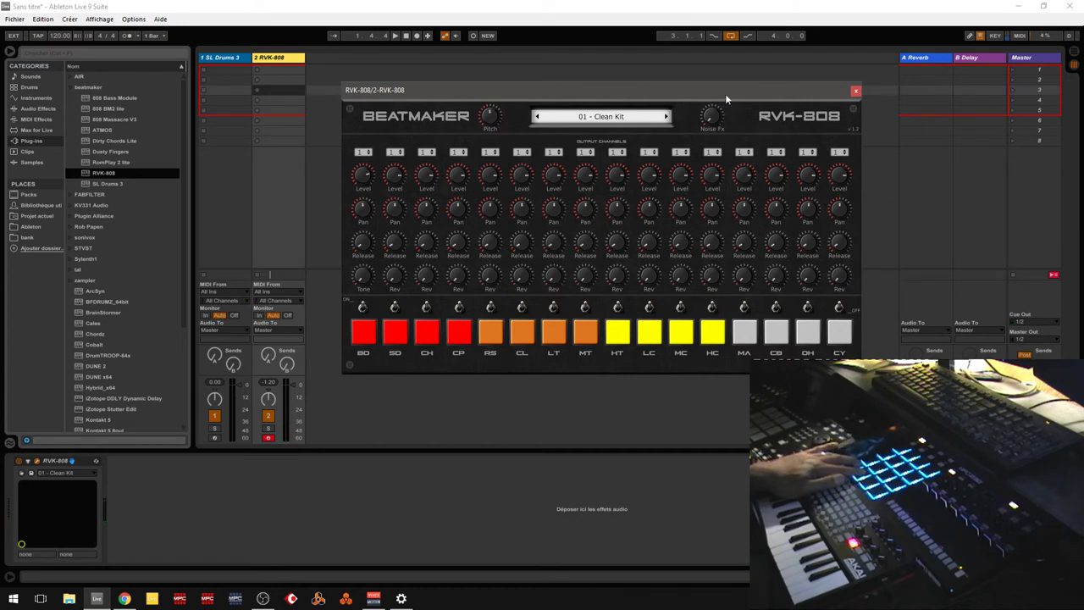
- Audition the RVK-808 kits Cassette, Dirty Mars and Dist1, ending on 12 - Sat1 Kit
left_click(622, 119)
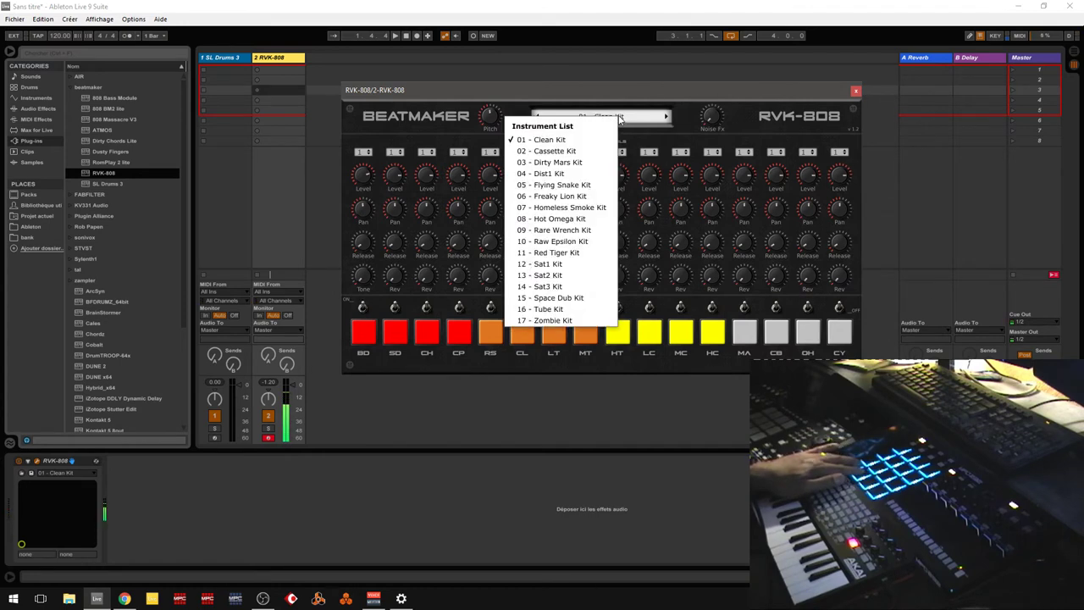
left_click(571, 150)
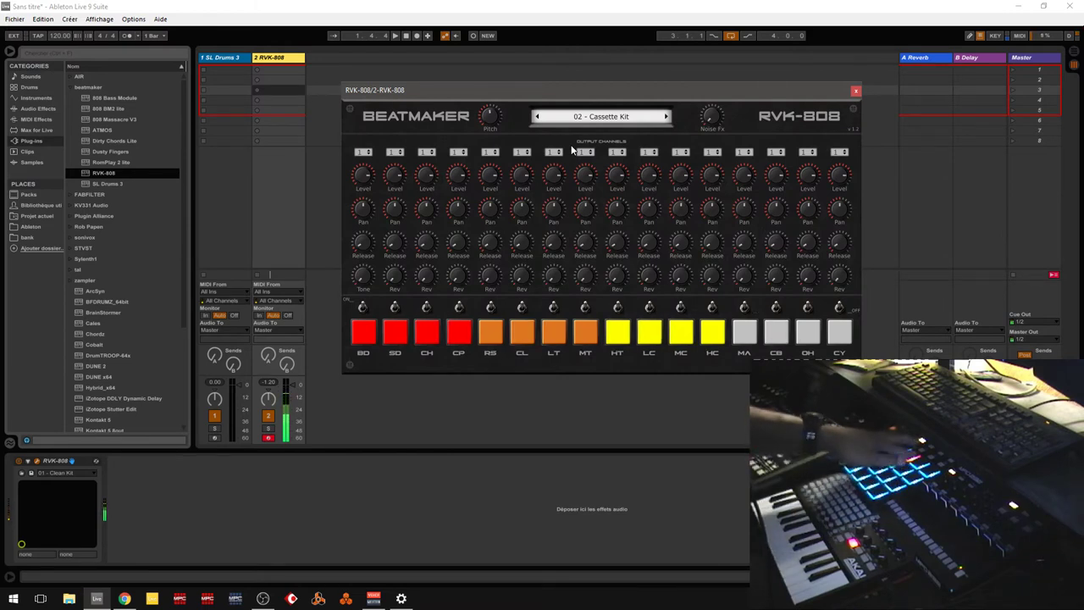
left_click(666, 116)
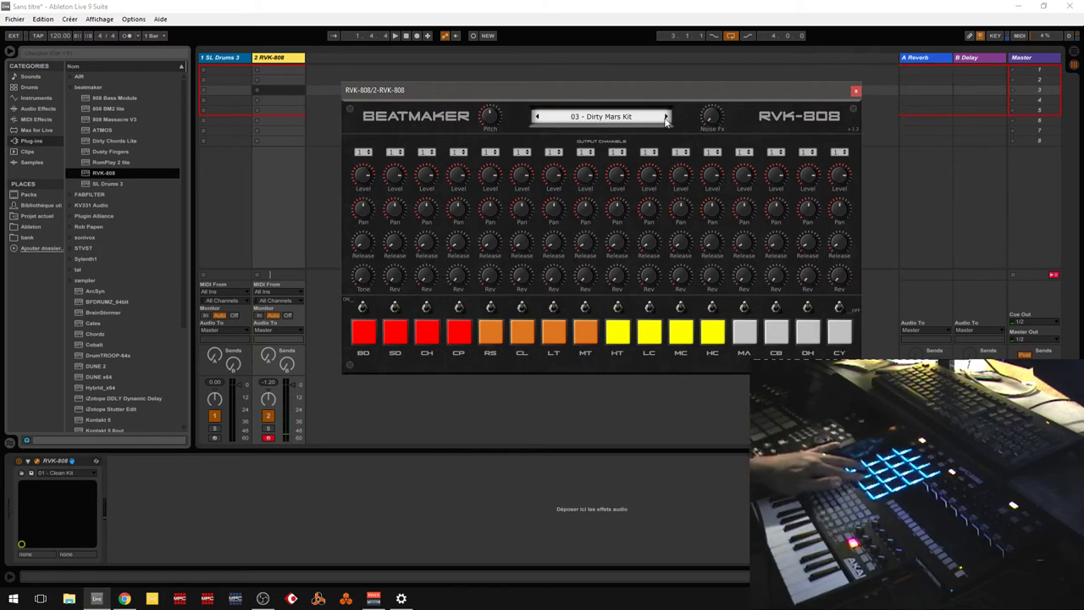
left_click(665, 119)
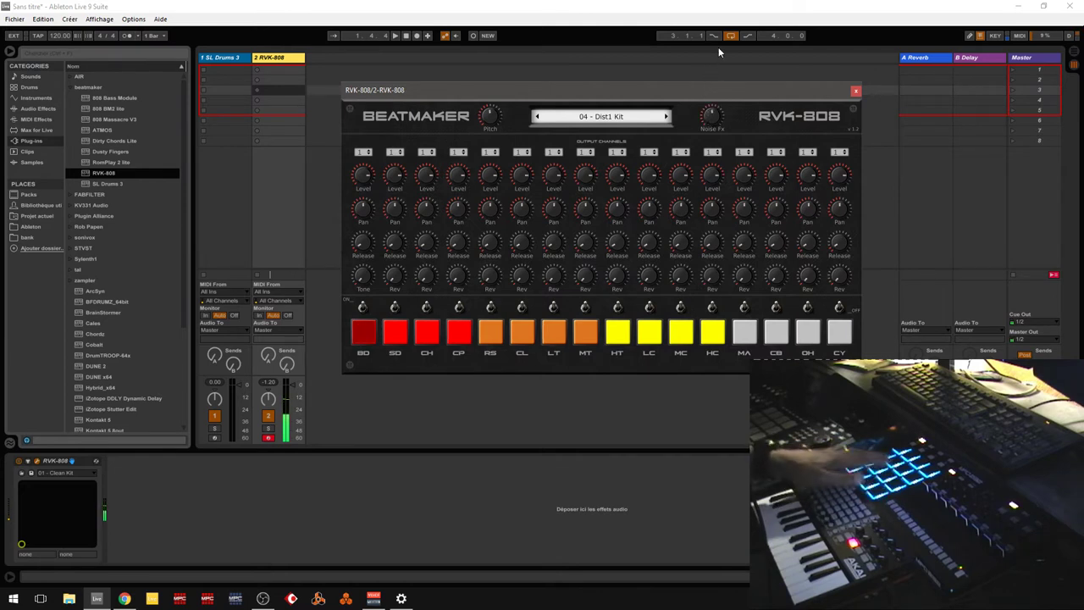
left_click(612, 118)
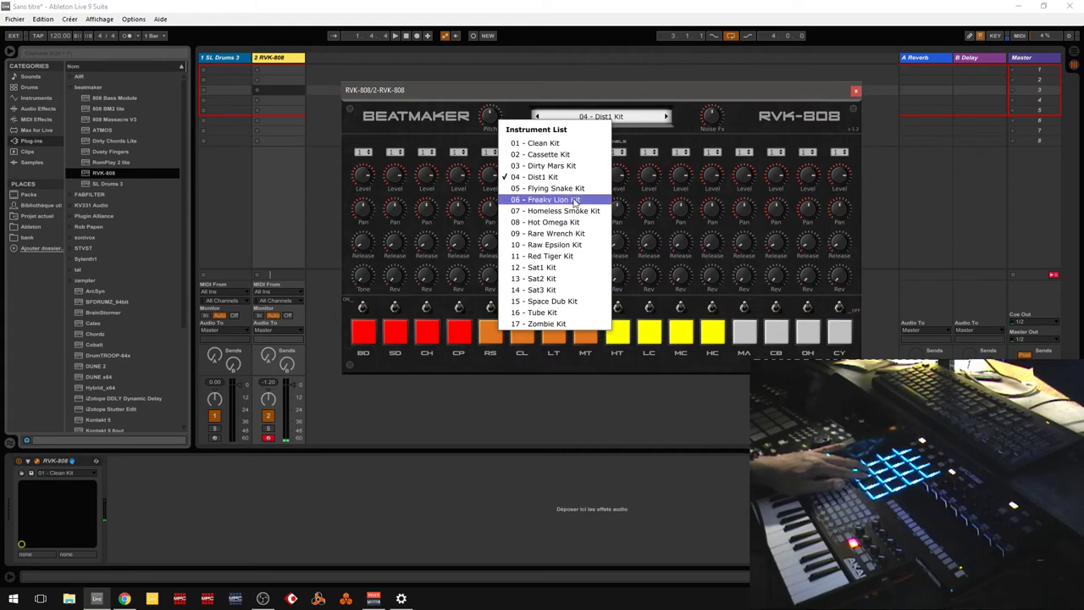
left_click(568, 269)
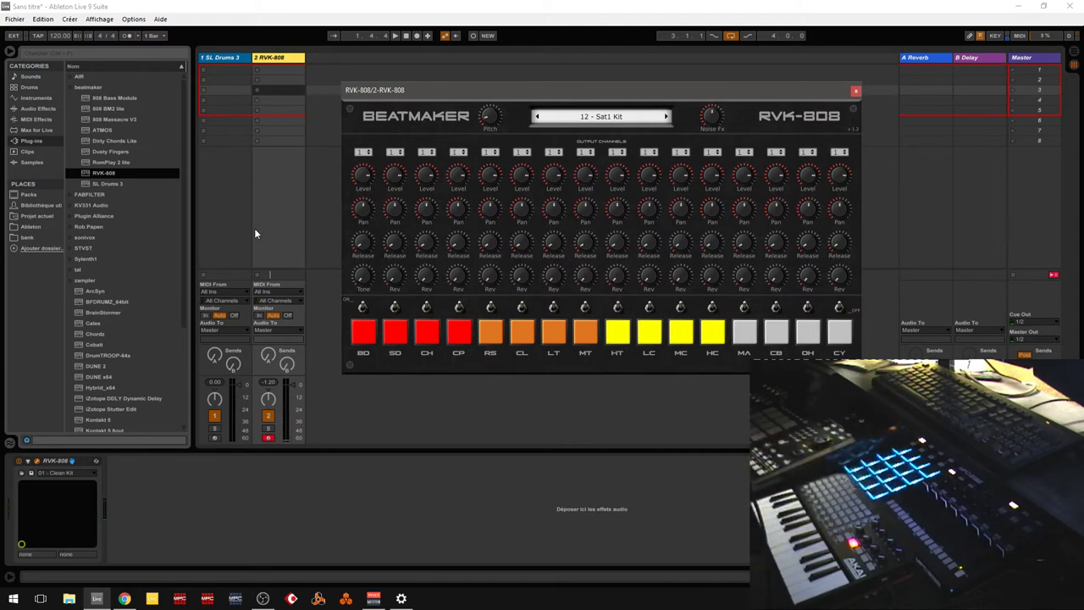
- Insert a third MIDI track and load the RomPlay 2 lite plug-in onto it
right_click(325, 55)
left_click(366, 71)
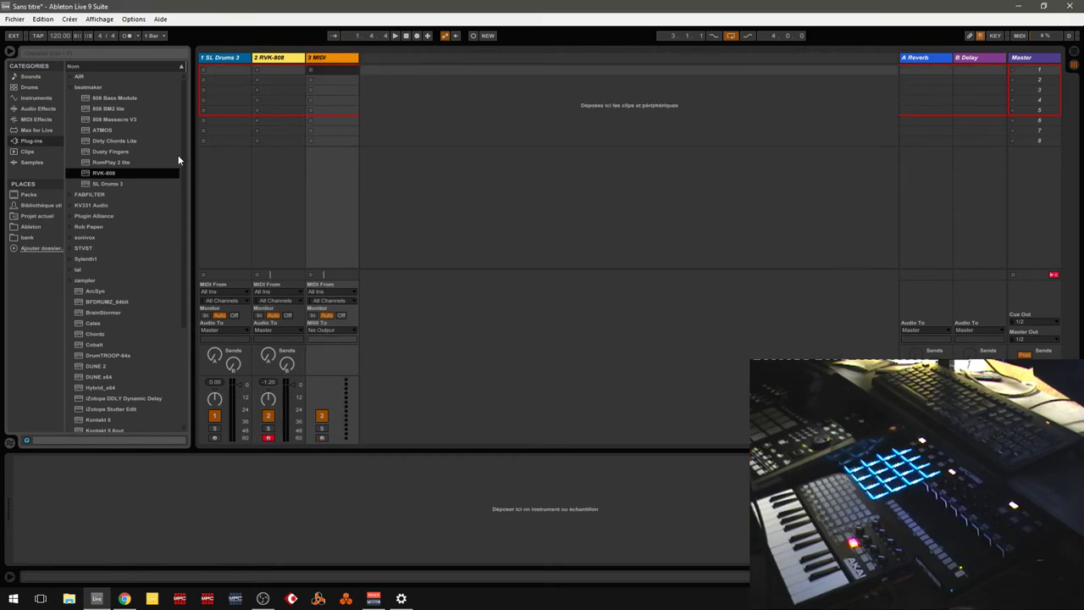
double_click(109, 161)
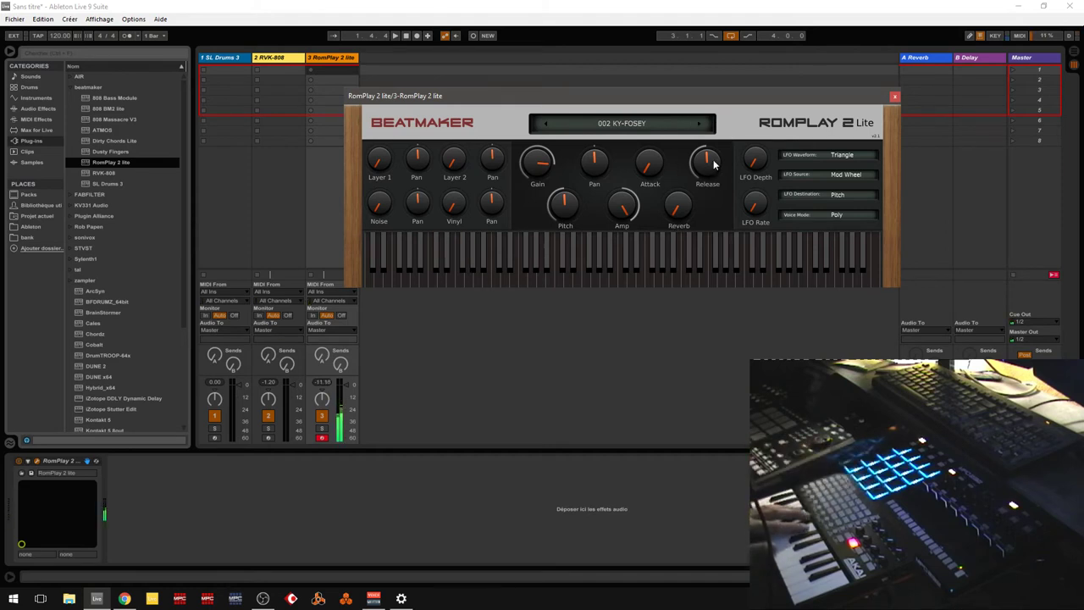
- Shorten the release of the 002 KY-FOSEY sound, view the available sounds, and lower the pitch slightly
left_click_drag(702, 160, 707, 193)
left_click(660, 127)
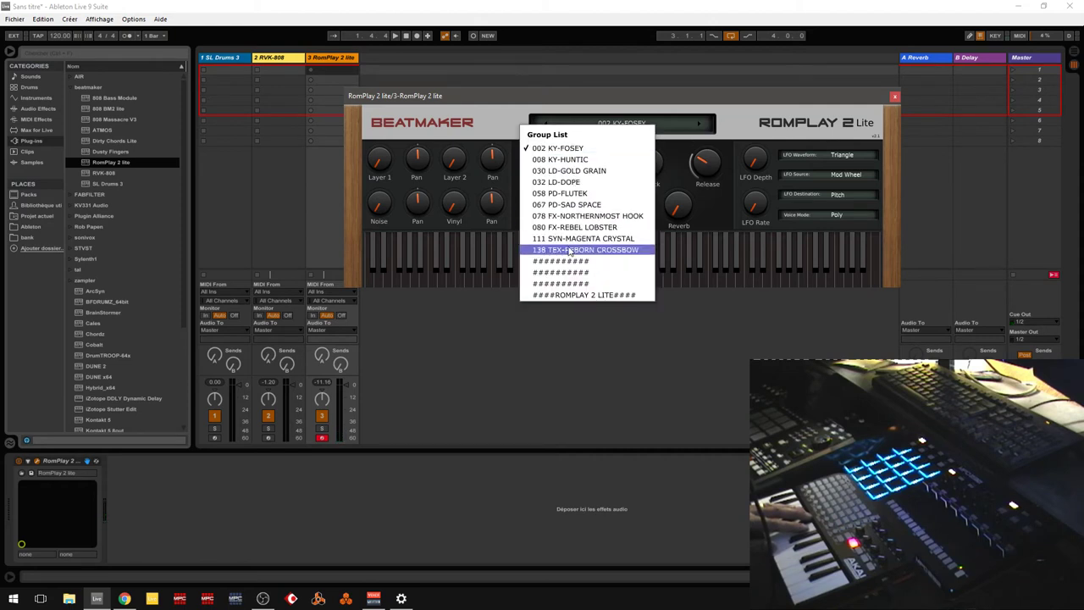
left_click(748, 108)
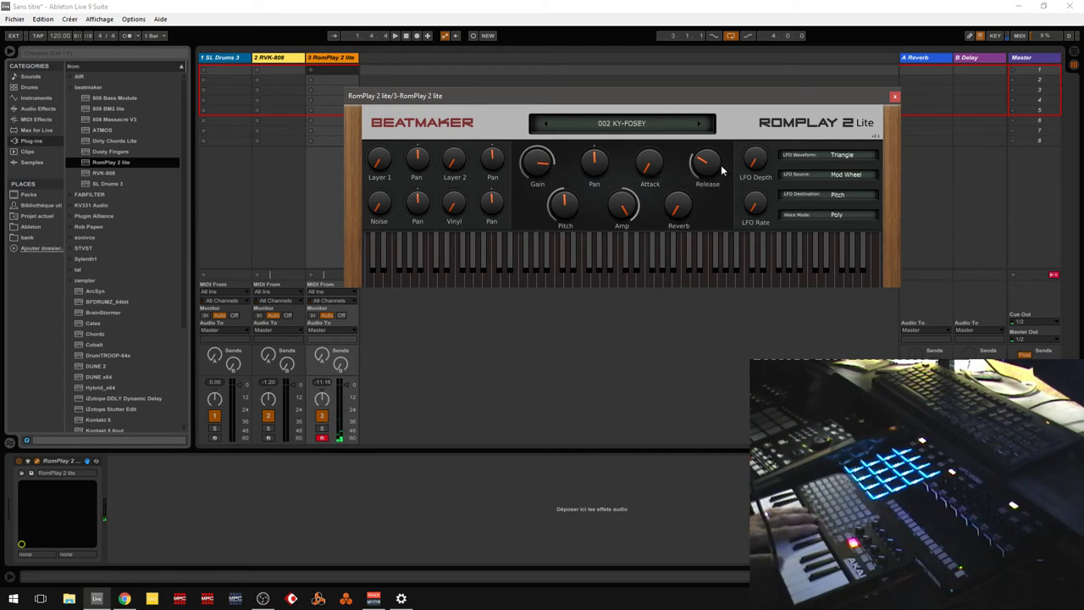
mouse_move(682, 210)
left_mouse_down()
mouse_move(675, 100)
mouse_move(666, 204)
left_mouse_up()
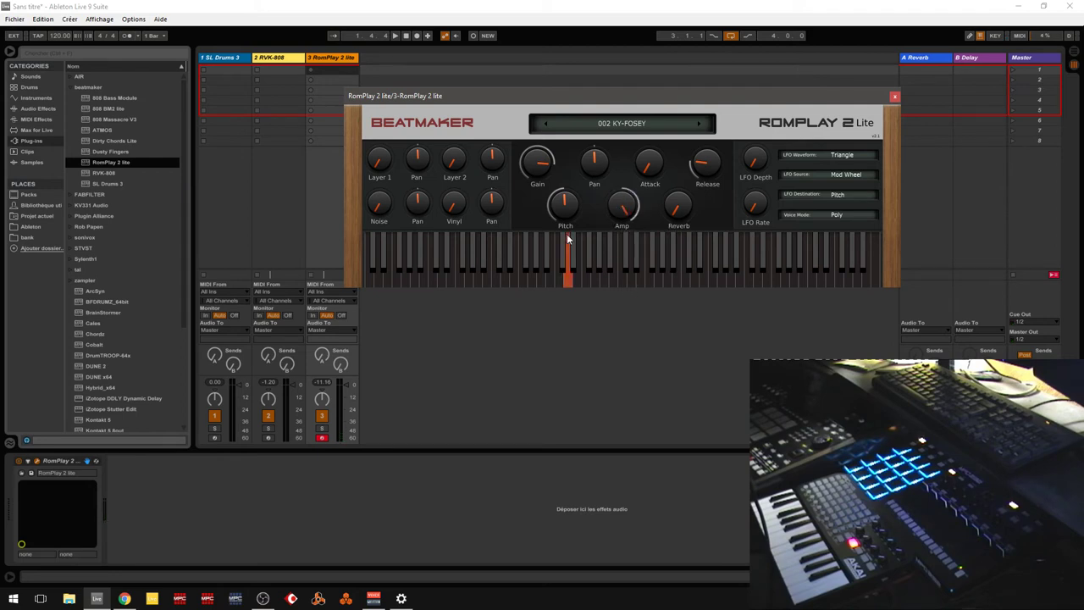
mouse_move(559, 218)
left_mouse_down()
mouse_move(564, 210)
mouse_move(559, 224)
left_mouse_up()
- Blend the layer, noise and vinyl levels of 002 KY-FOSEY, panning layer 1 left and layer 2 right
left_click_drag(456, 210, 447, 167)
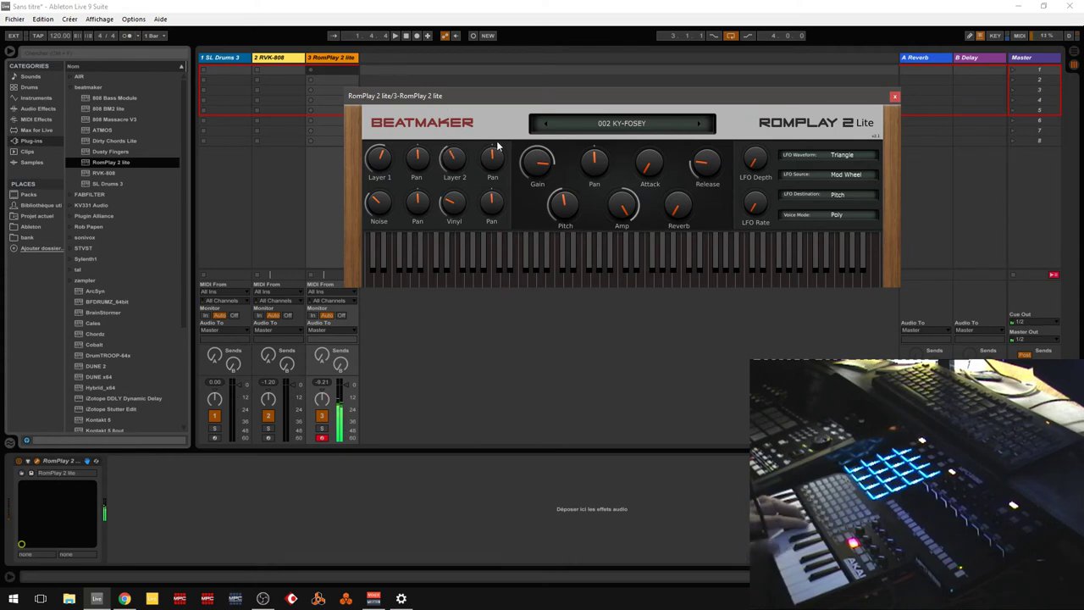
left_click_drag(484, 169, 480, 136)
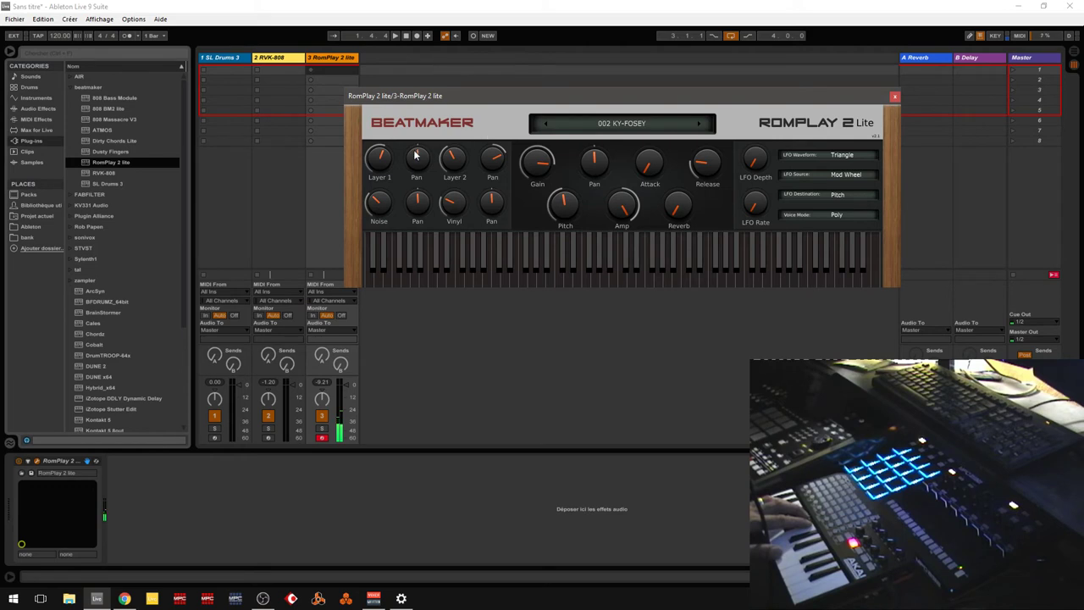
left_click_drag(415, 155, 407, 178)
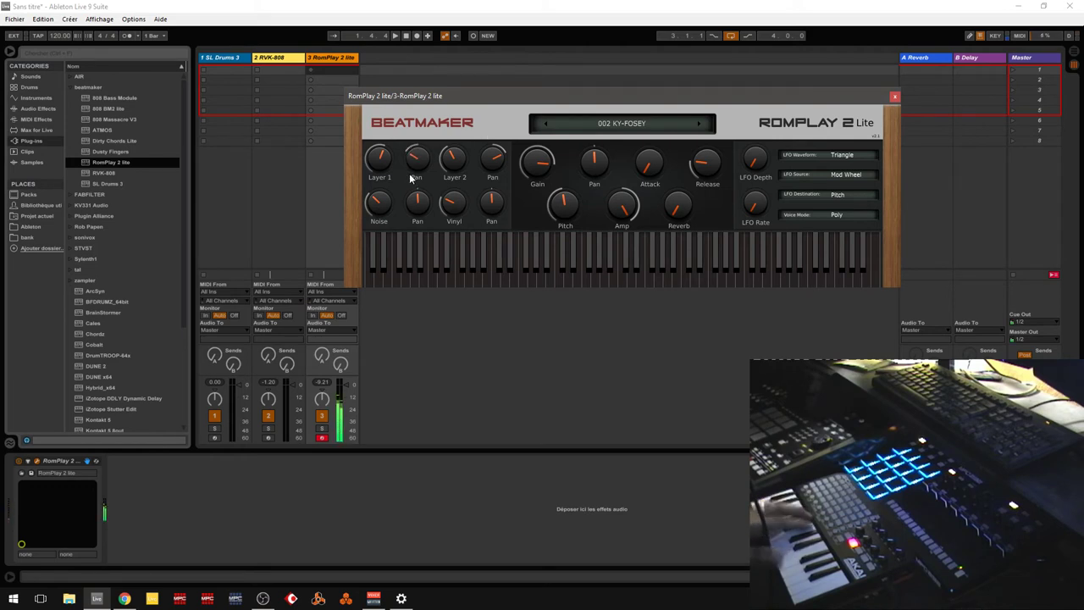
left_click_drag(447, 166, 457, 113)
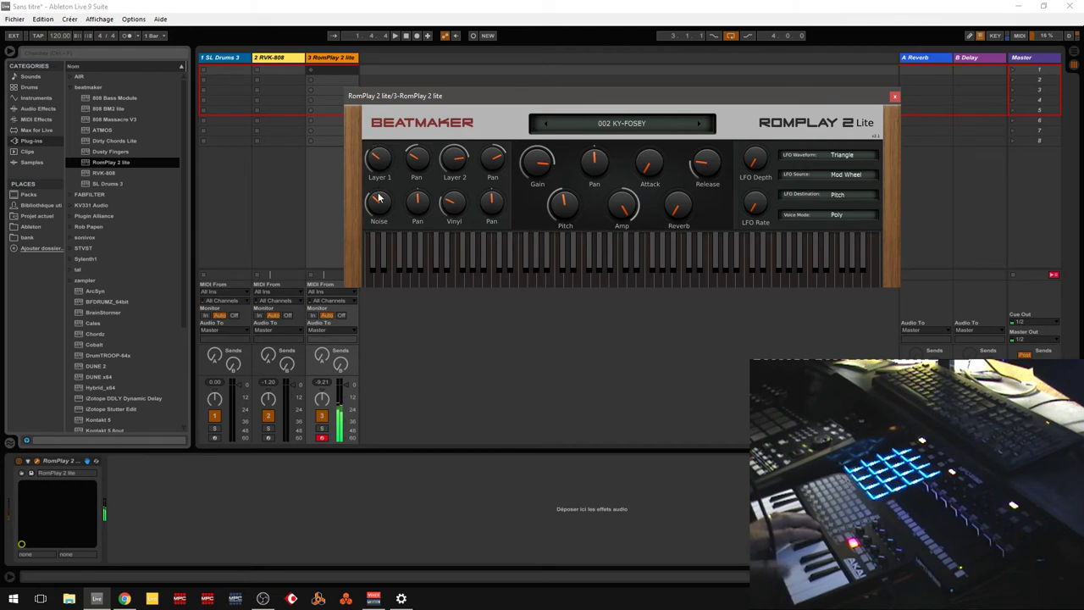
- Switch RomPlay 2 lite to the 008 KY-HUNTIC sound
left_click(700, 124)
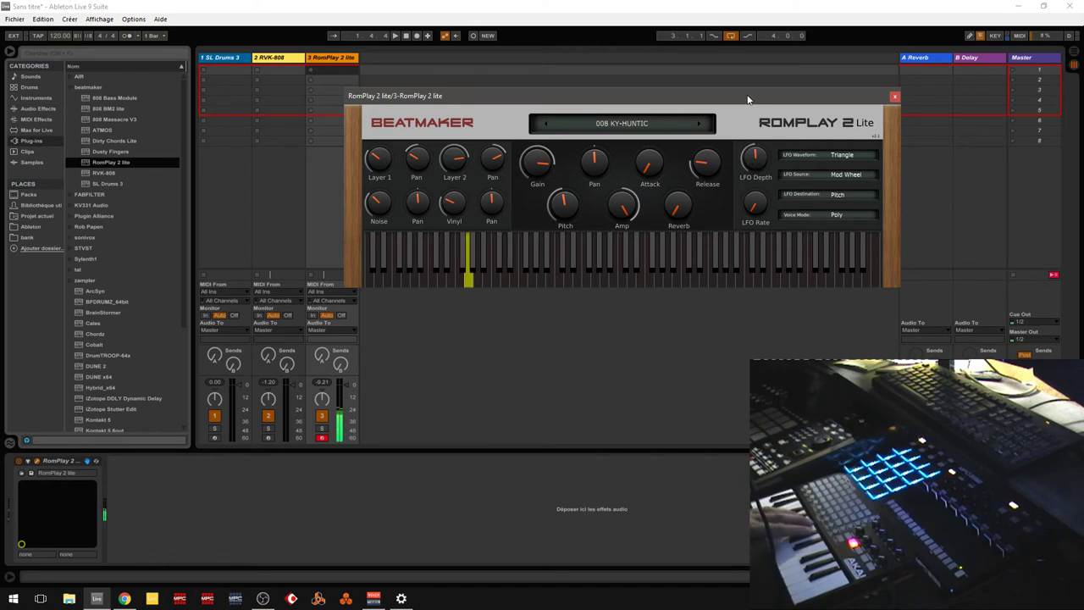
- Raise the LFO rate of 008 KY-HUNTIC slightly, then switch RomPlay 2 lite to the 030 LD-GOLD GRAIN sound
left_click_drag(761, 209, 761, 169)
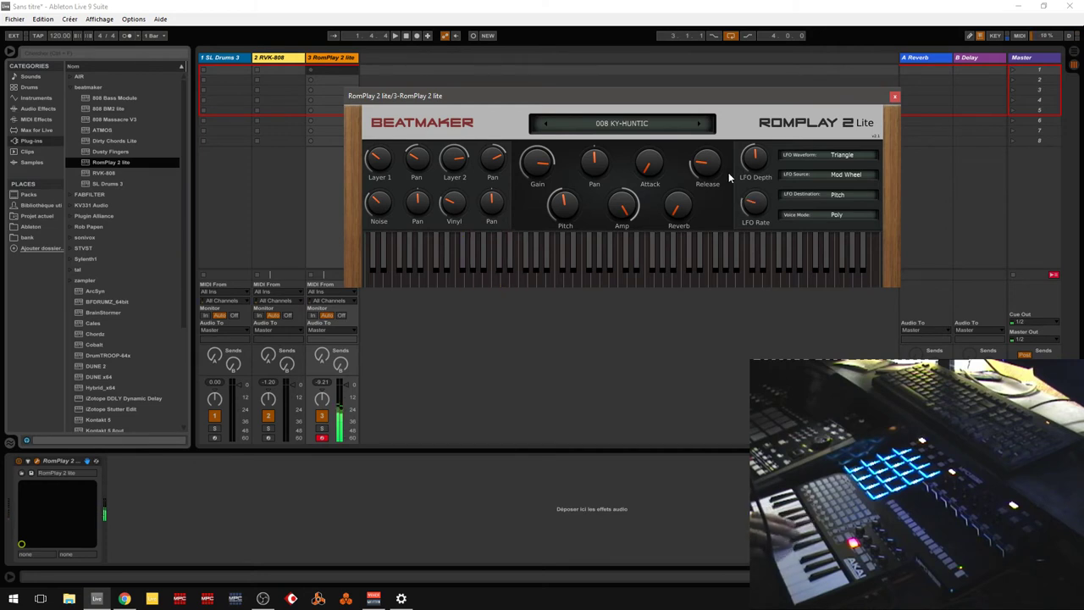
left_click(643, 125)
left_click(584, 176)
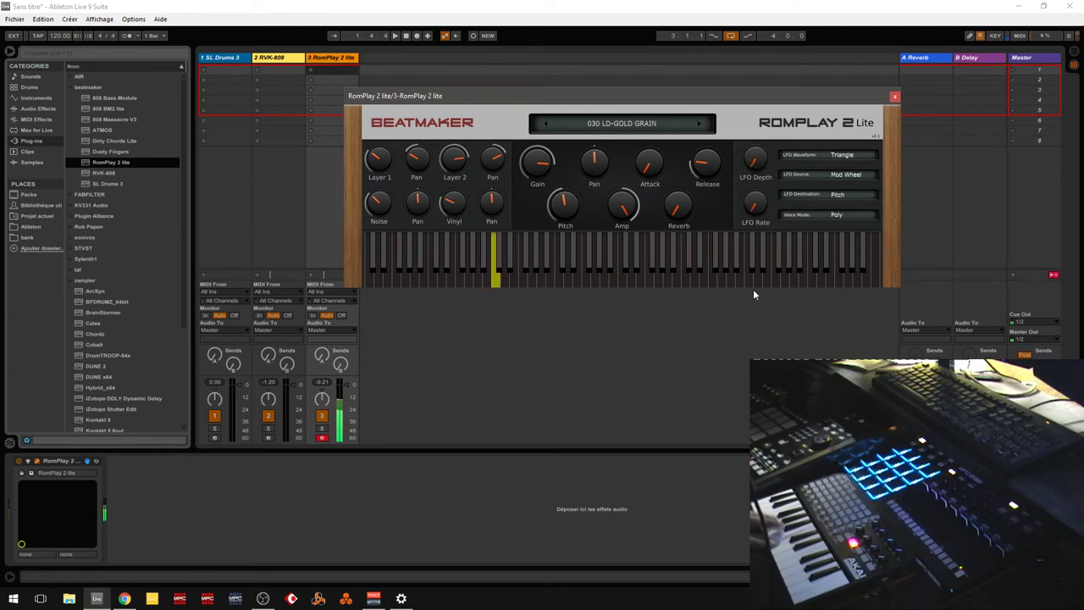
- Audition the 032 LD-DOPE sound in RomPlay 2 lite, followed by 058 PD-FLUTEK
left_click(652, 125)
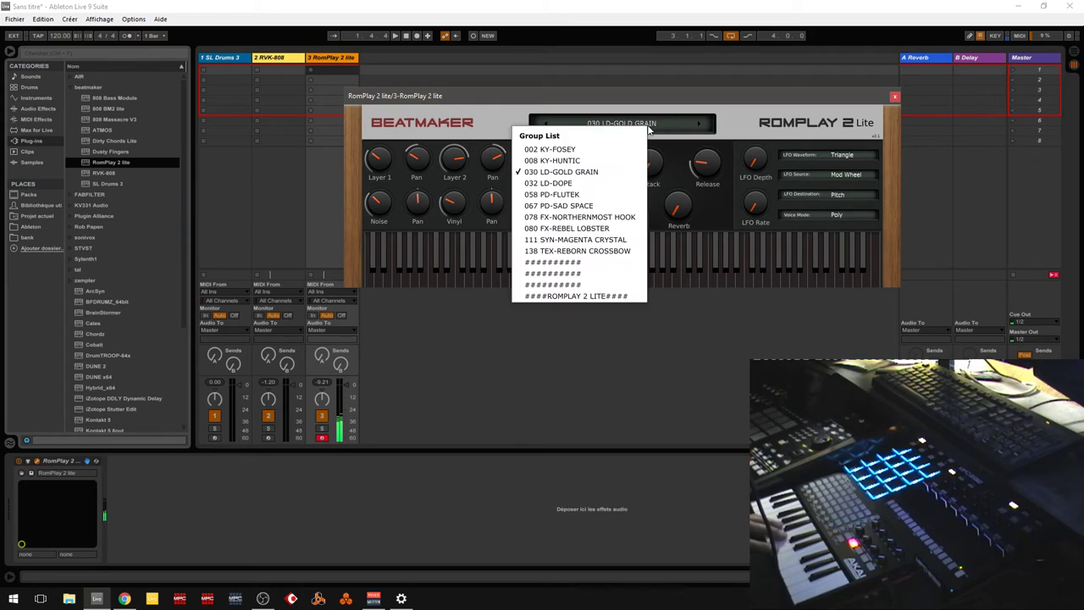
left_click(613, 184)
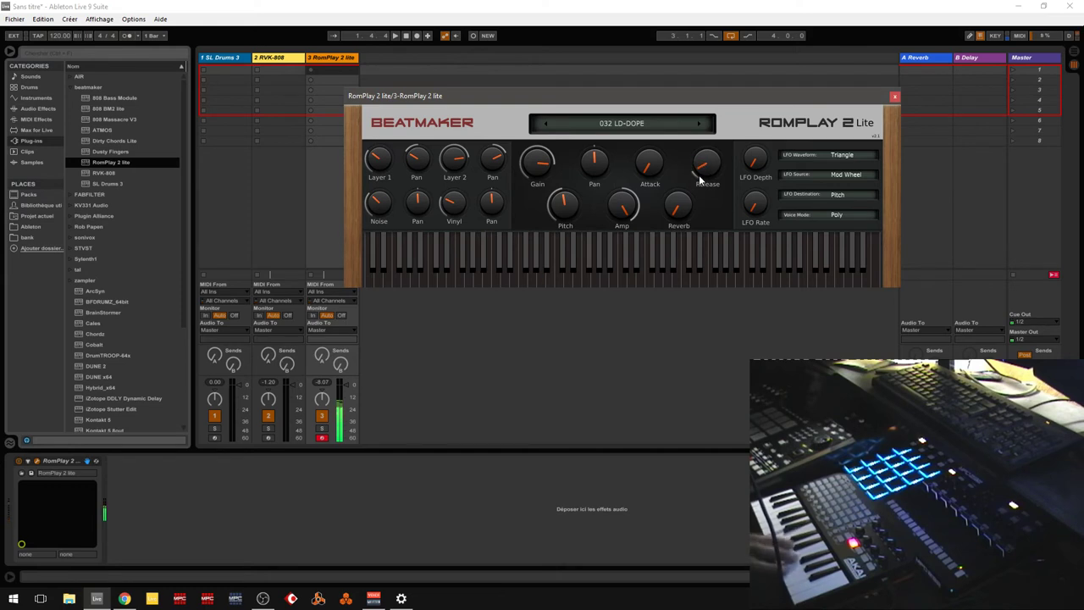
left_click(592, 123)
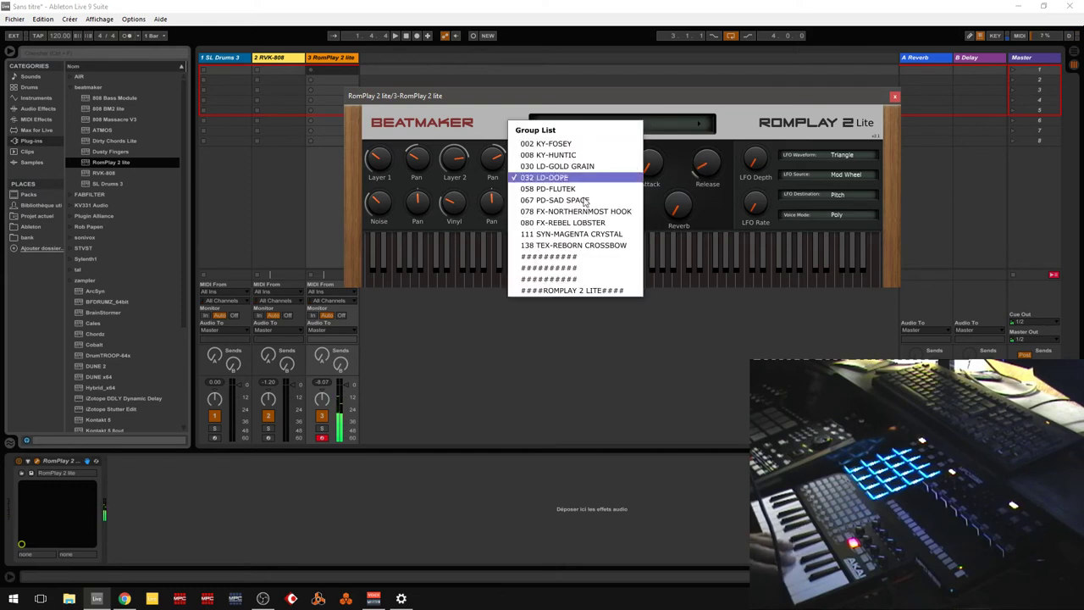
left_click(583, 189)
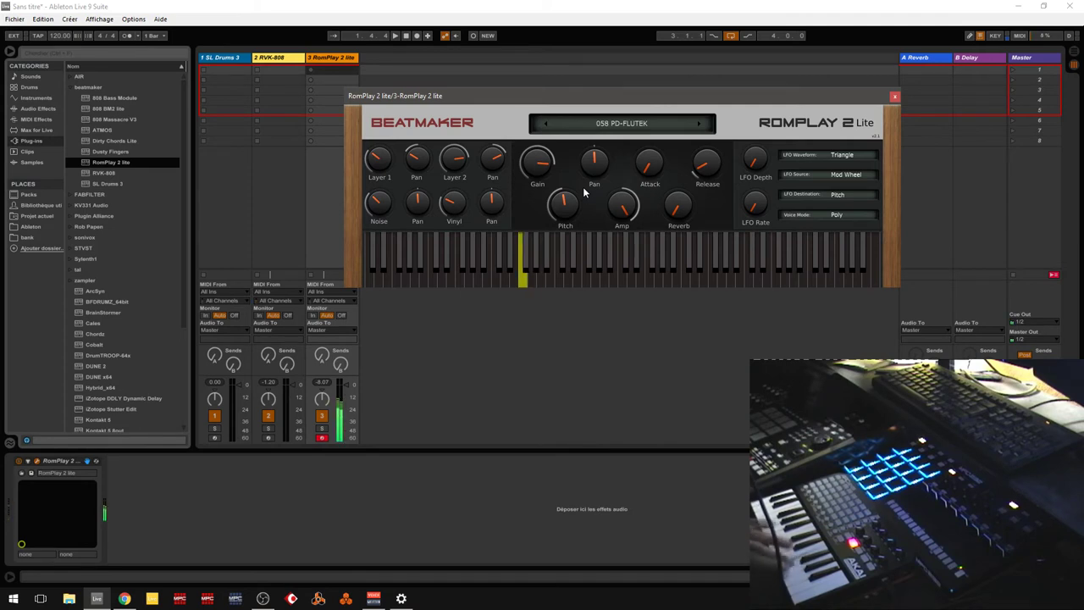
- Switch RomPlay 2 lite to 138 TEX-REBORN CROSSBOW and play a few notes on its virtual keyboard
left_click(640, 123)
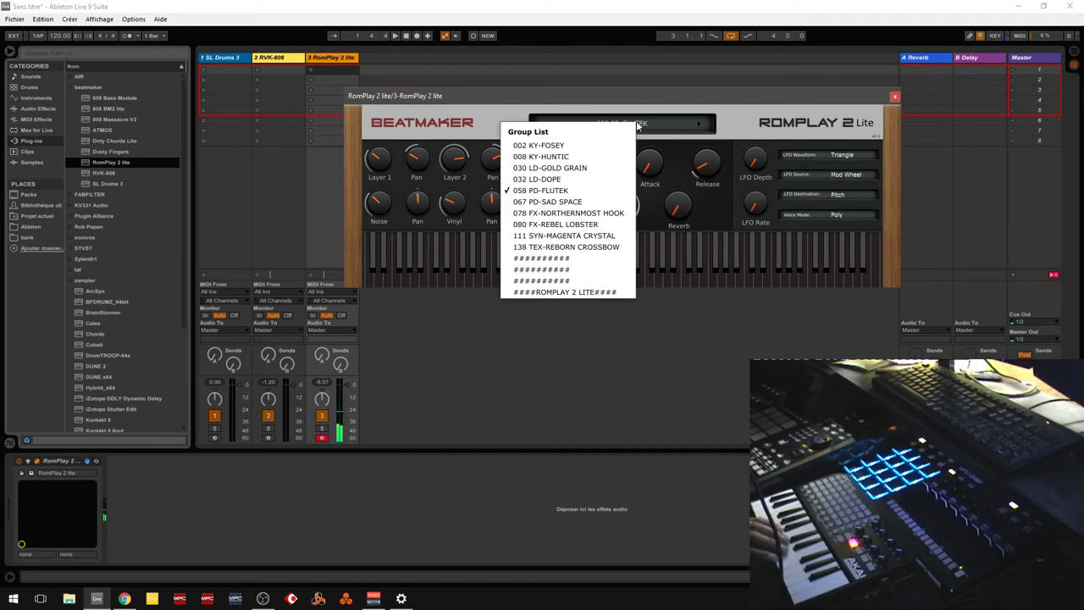
left_click(599, 246)
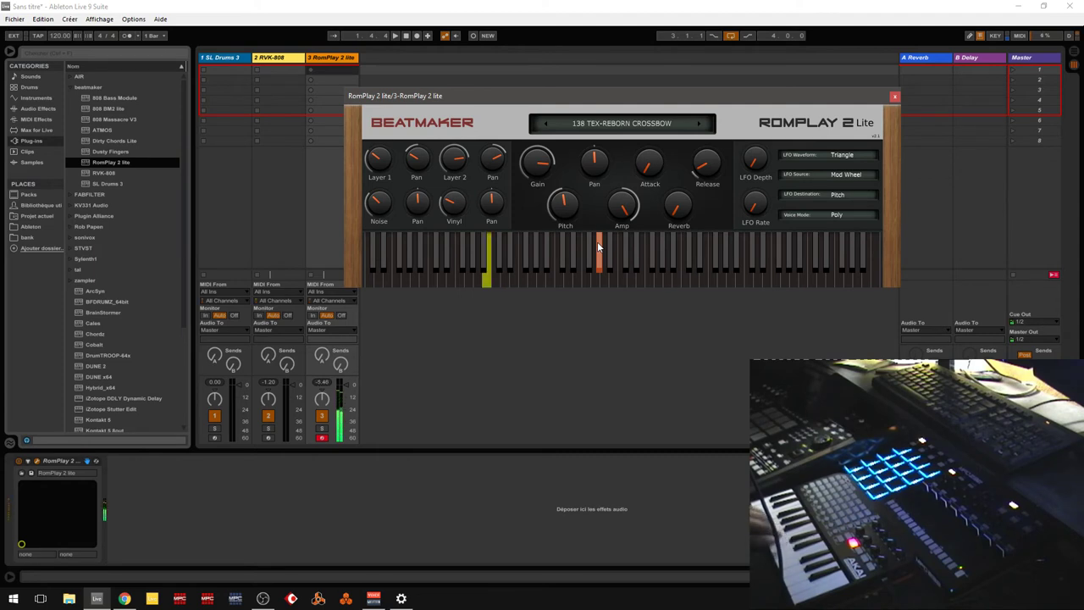
left_click(752, 248)
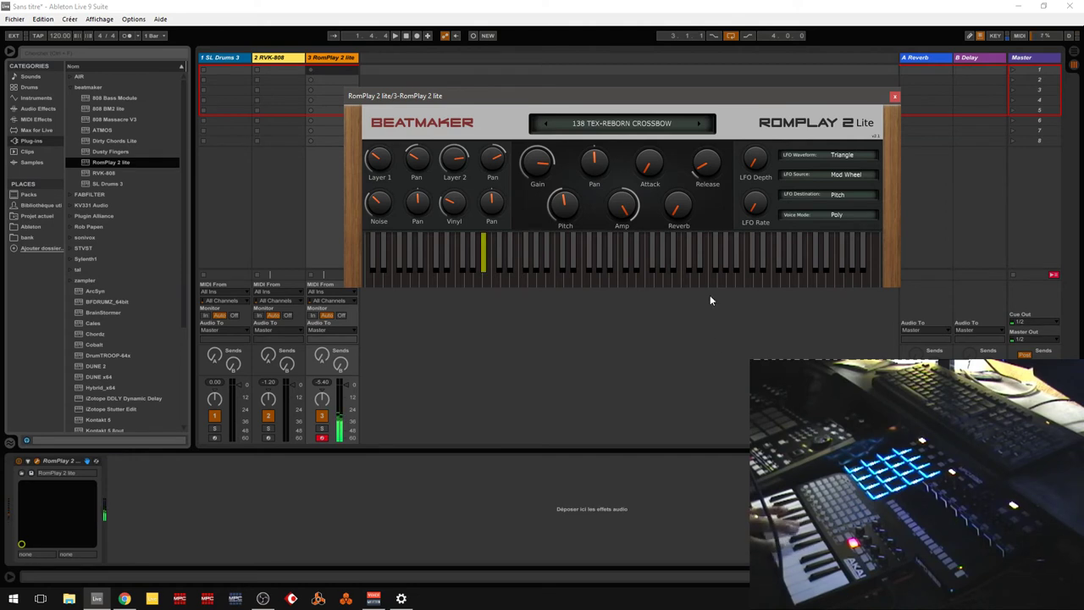
left_click(681, 281)
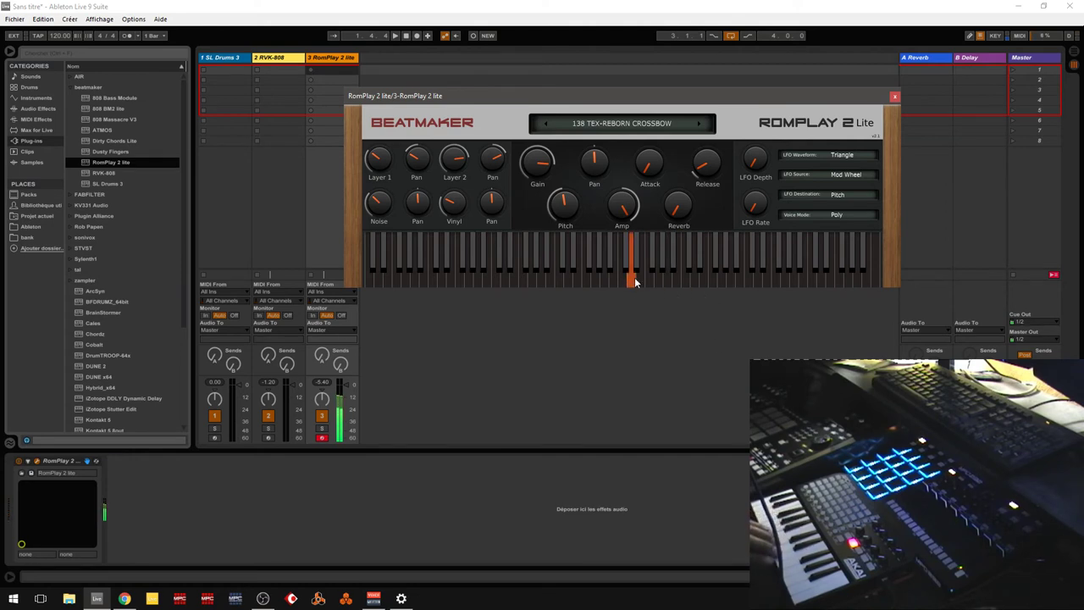
- Insert a fourth MIDI track and load the Dirty Chords Lite plug-in onto it
right_click(446, 55)
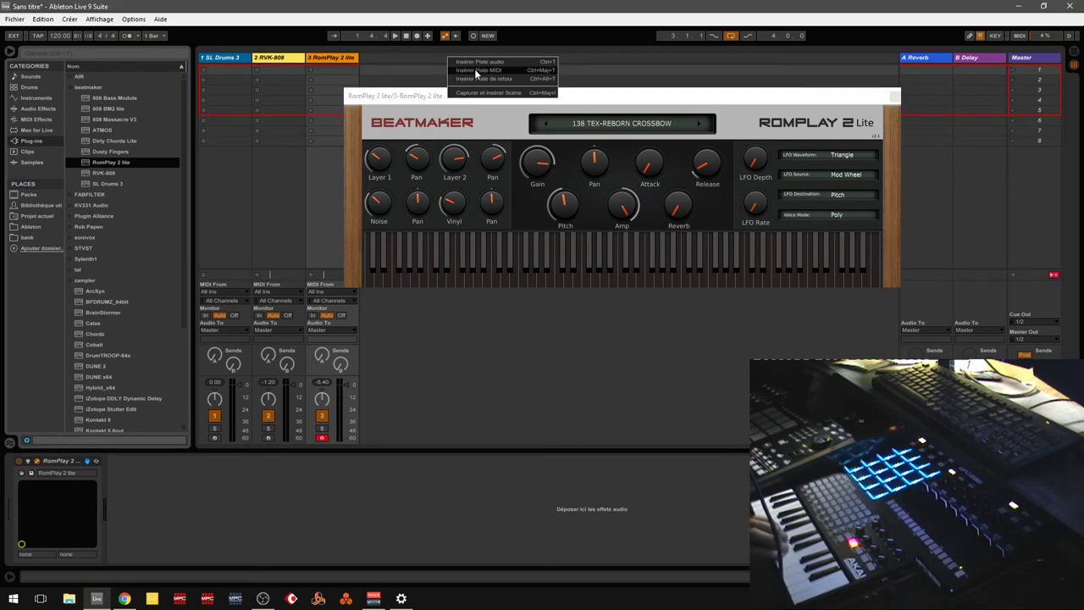
left_click(474, 70)
double_click(127, 141)
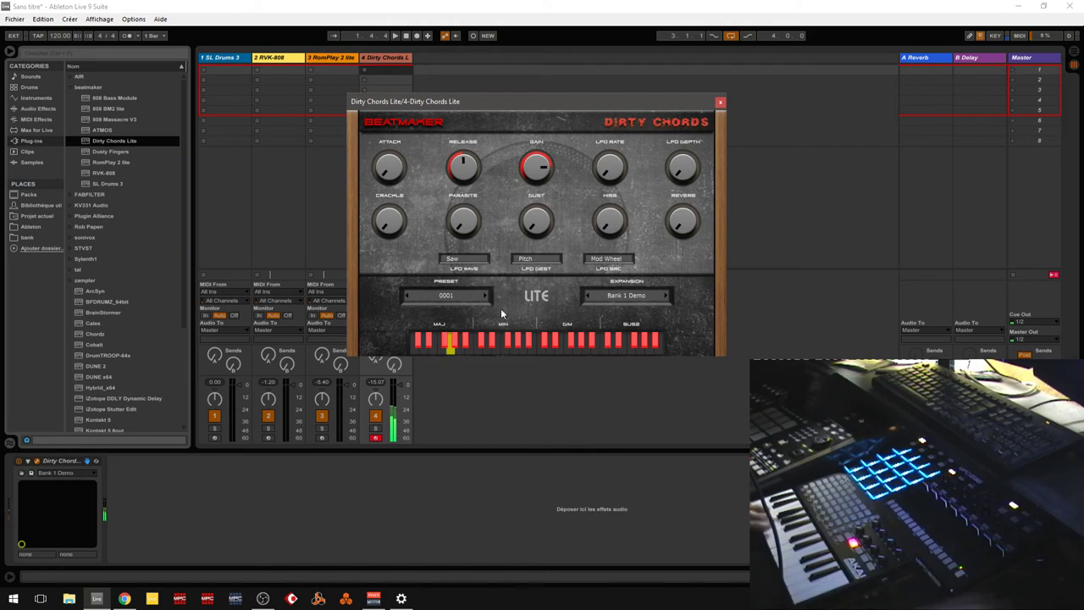
- View the available Dirty Chords Lite expansions, then audition presets 0002 and 0003 of Bank 1 Demo
left_click(641, 296)
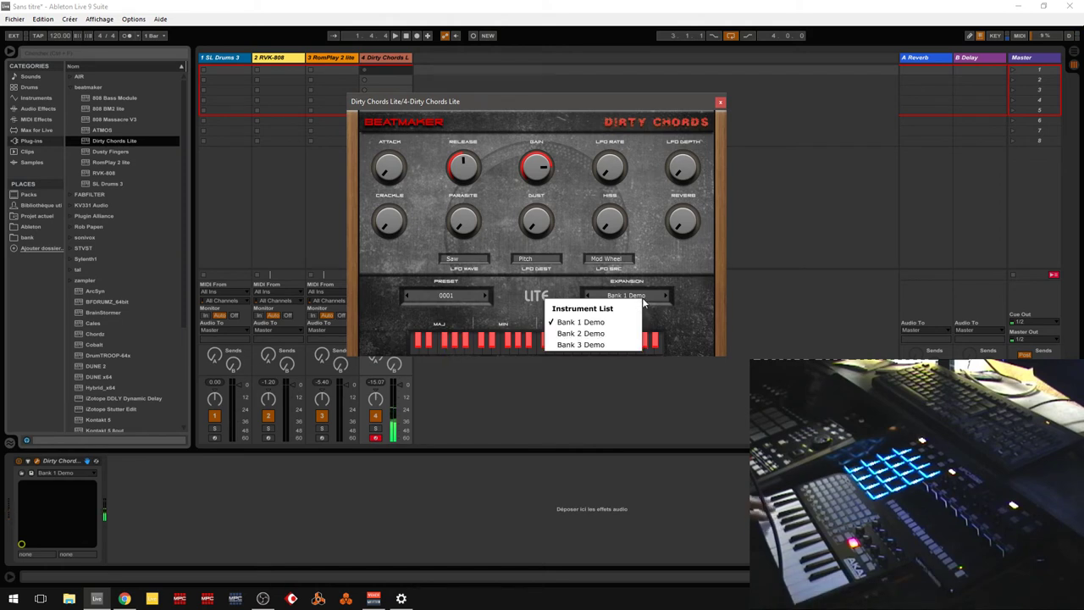
left_click(469, 296)
left_click(502, 335)
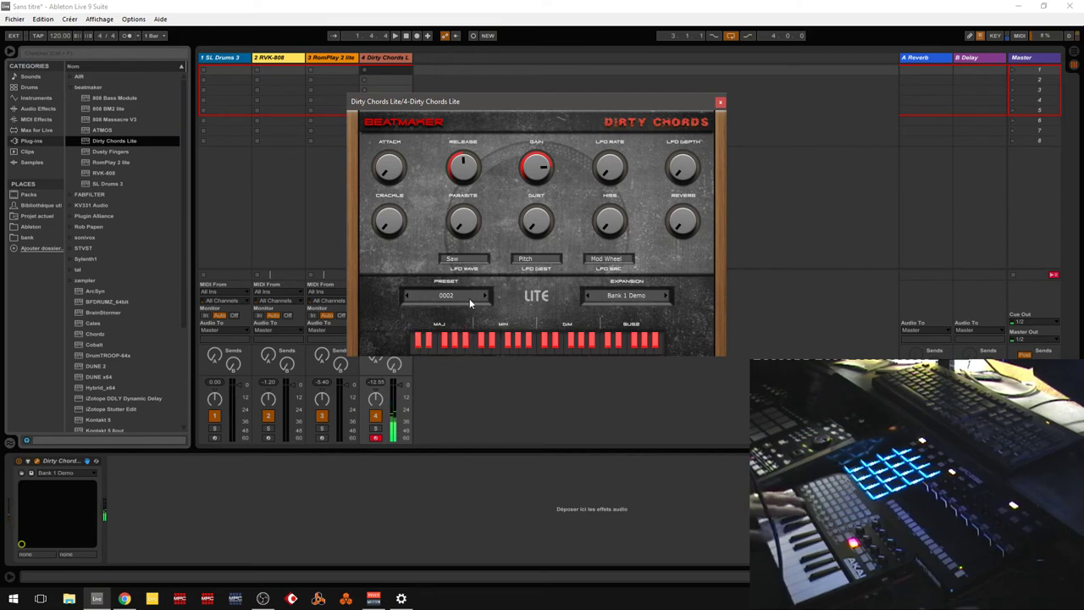
left_click(469, 298)
left_click(491, 344)
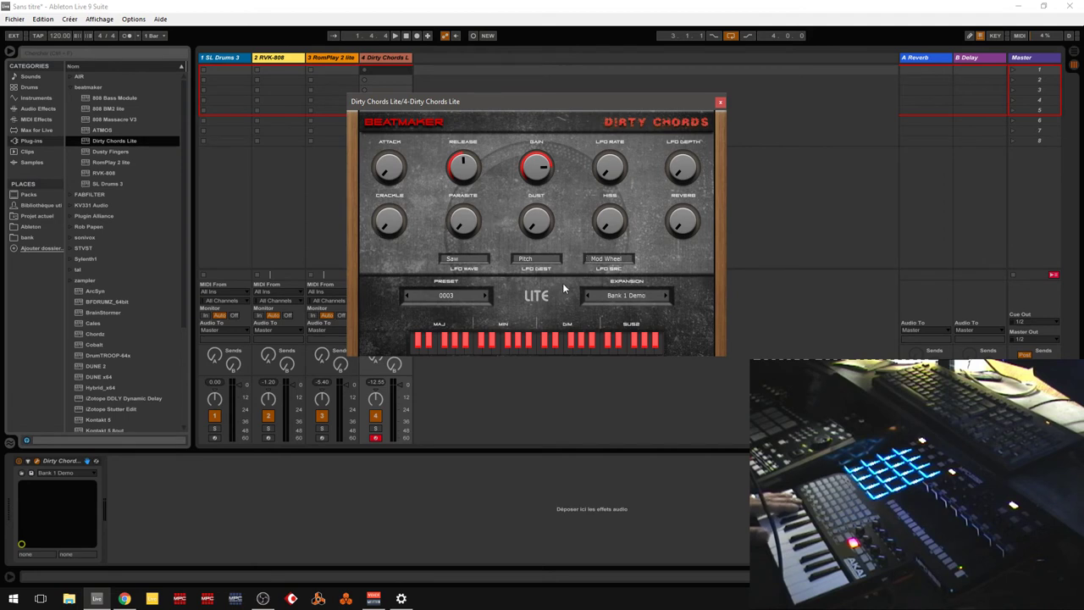
- Audition presets 0004 and 0005 of Bank 1 Demo in Dirty Chords Lite
left_click(485, 295)
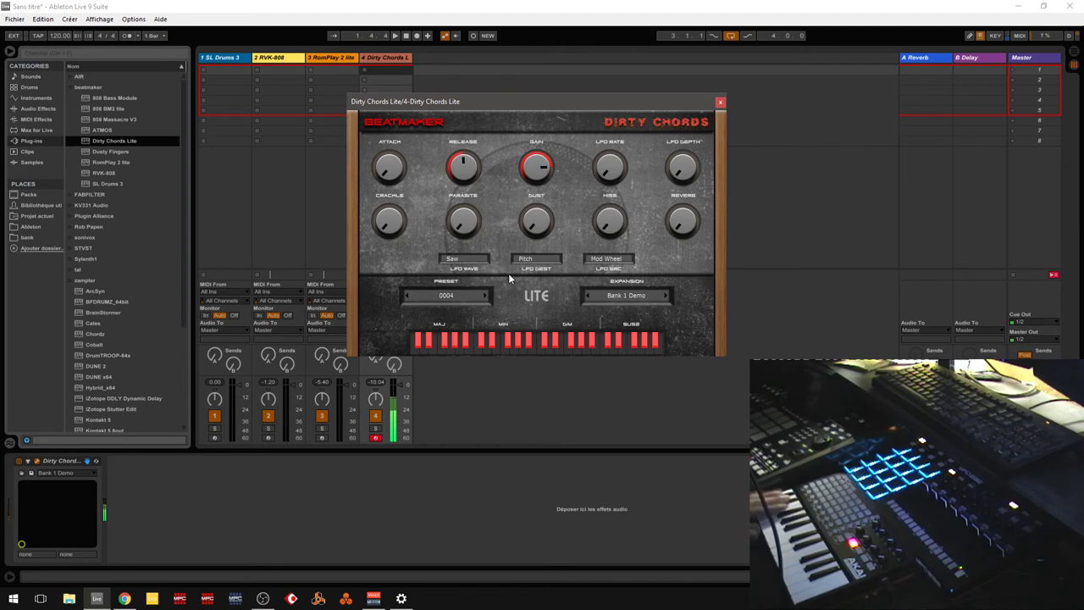
left_click(446, 295)
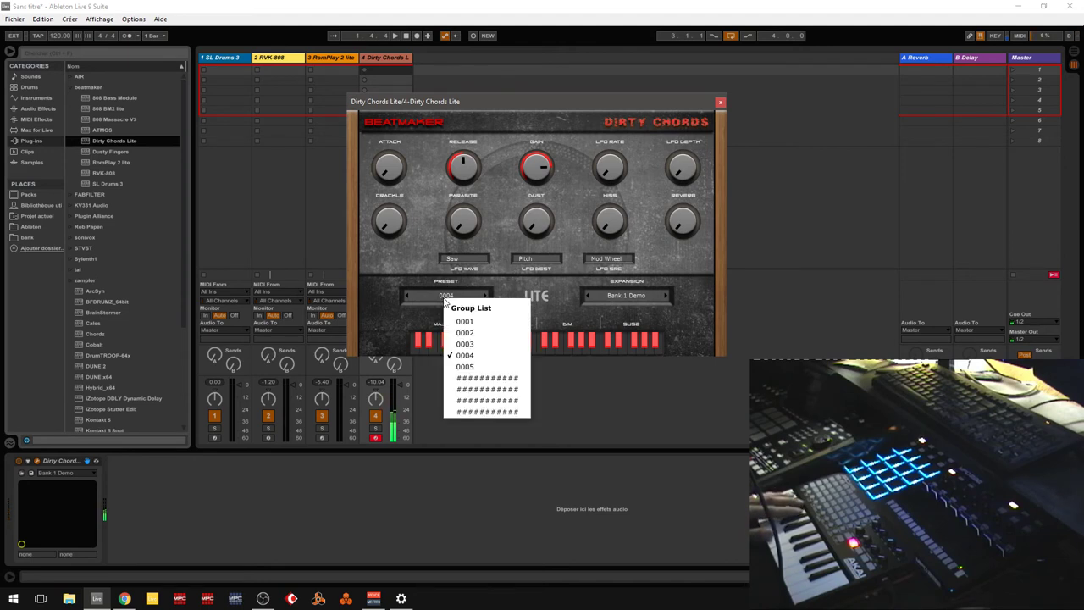
left_click(460, 366)
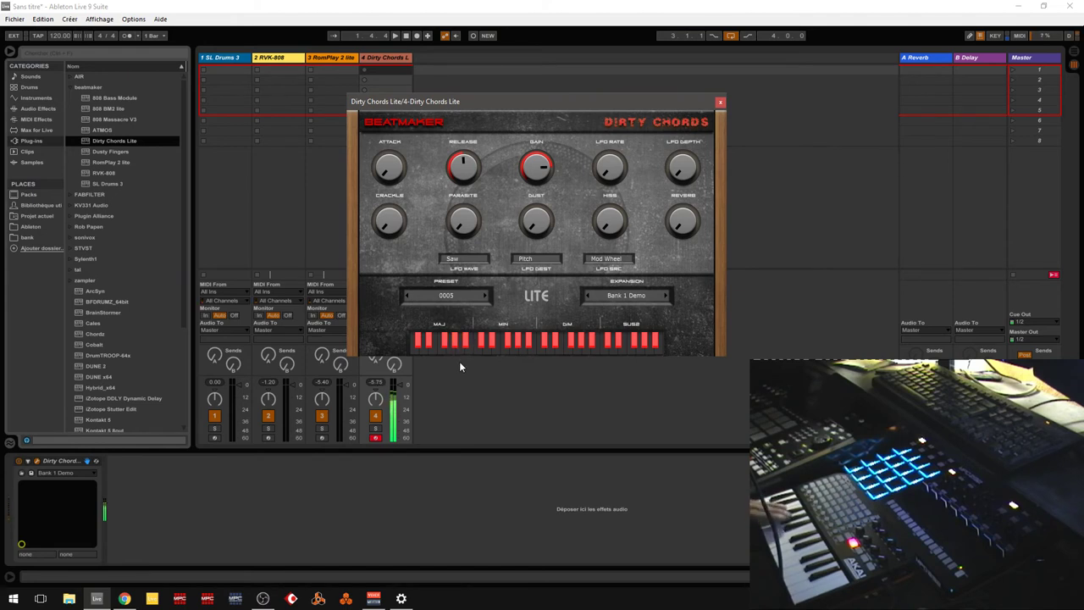
- Load the Bank 2 Demo expansion in Dirty Chords Lite, try a placeholder preset, and reselect preset 0001
left_click(623, 296)
left_click(583, 332)
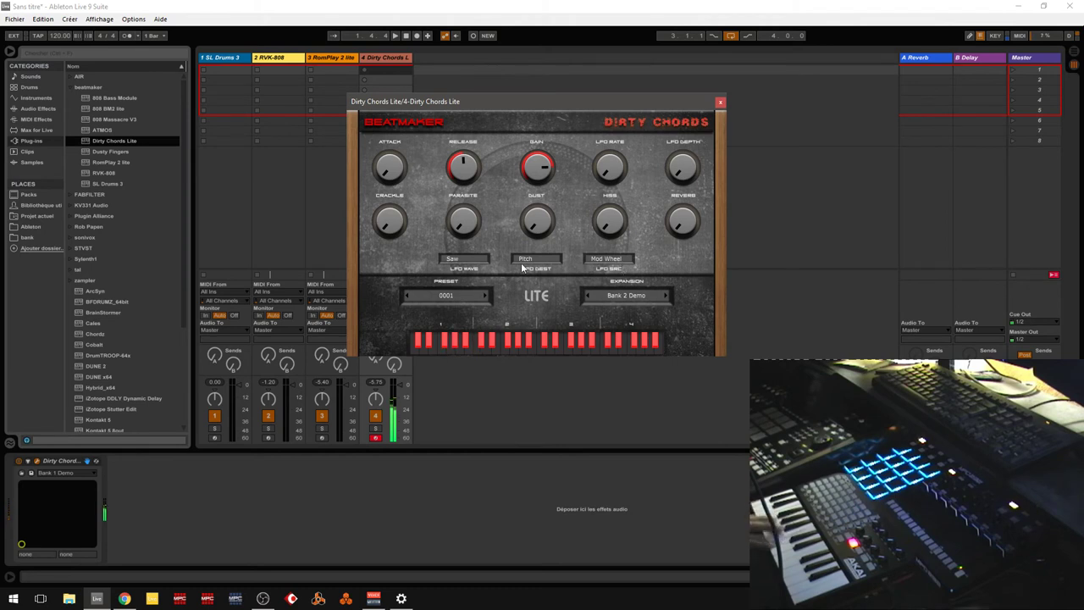
left_click(441, 299)
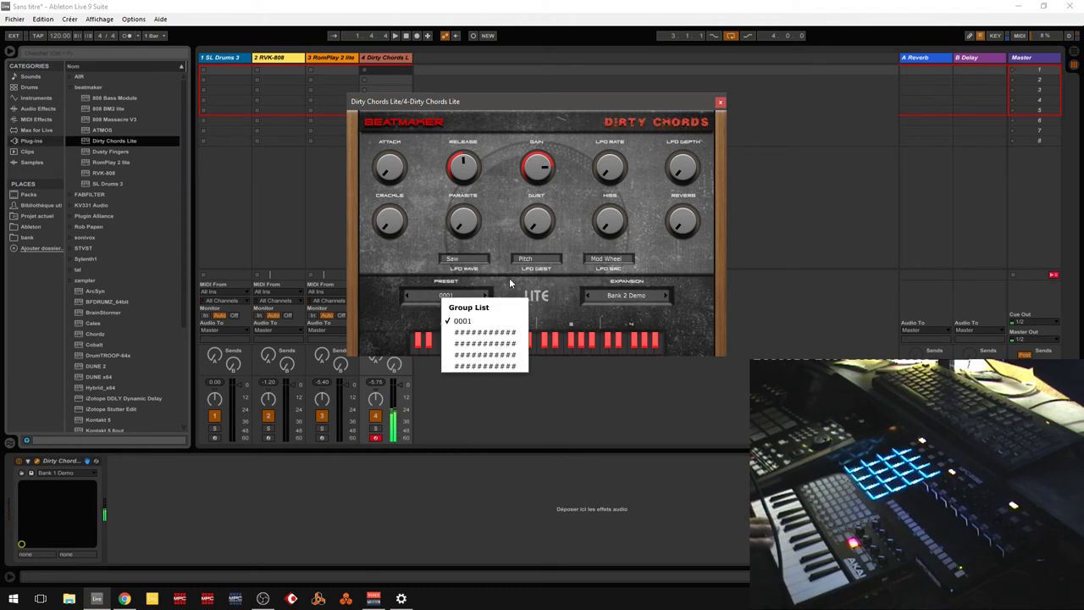
left_click(491, 332)
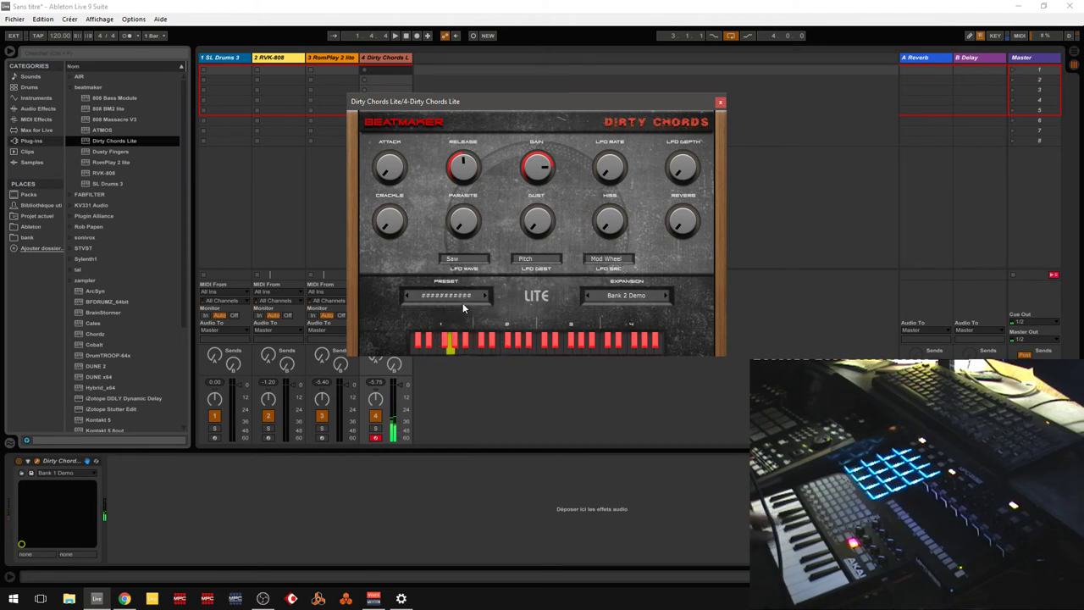
left_click(462, 304)
left_click(480, 315)
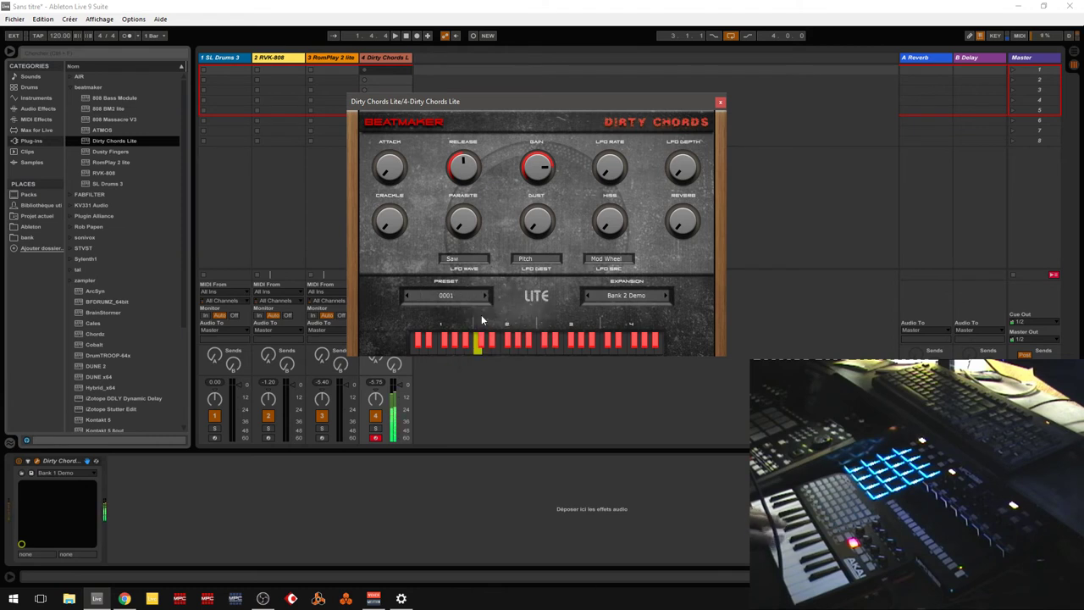
- Load the Bank 3 Demo expansion in Dirty Chords Lite and view its preset list, keeping preset 0001
left_click(620, 297)
left_click(570, 343)
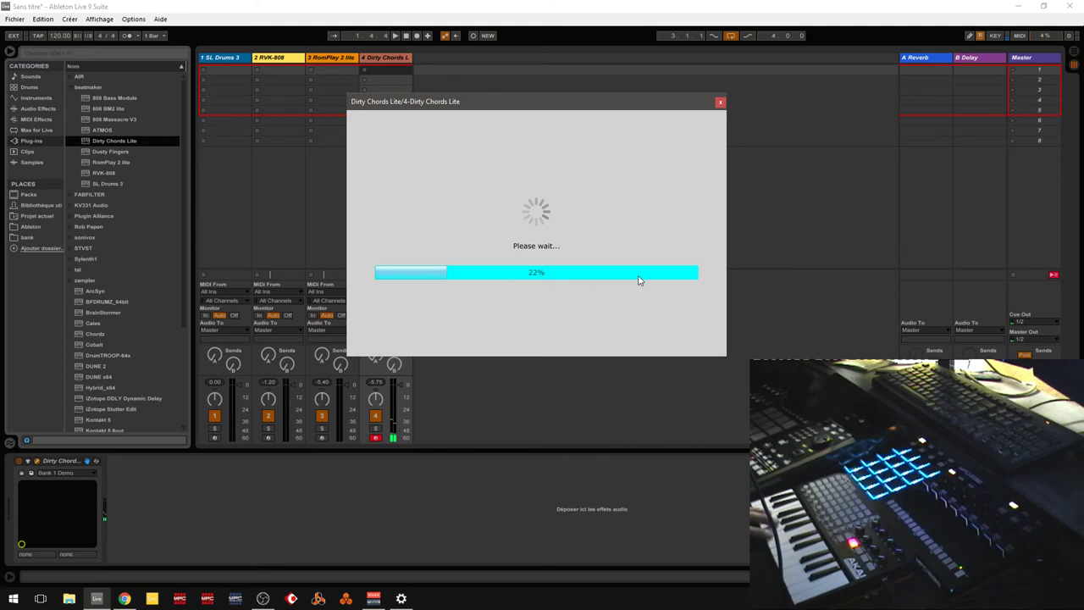
left_click(464, 297)
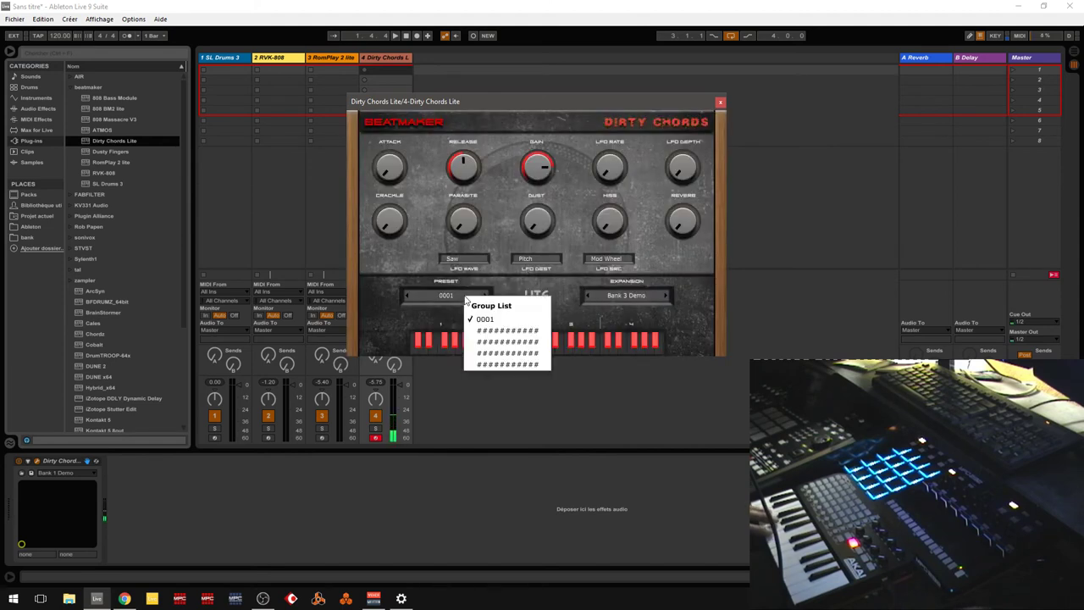
left_click(536, 276)
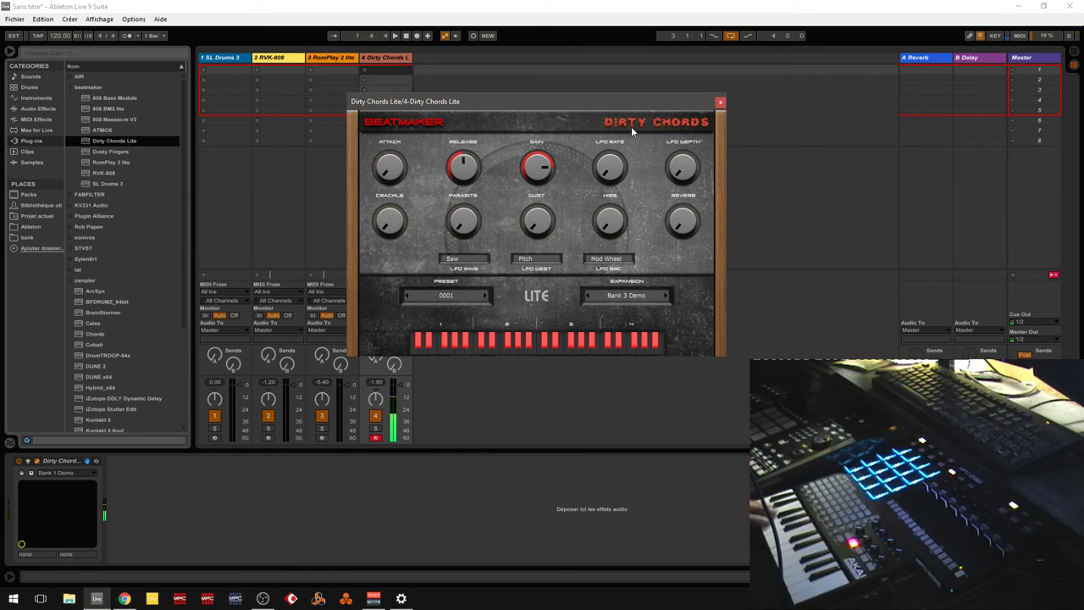
- Insert a fifth MIDI track and load the ATMOS plug-in onto it
right_click(471, 56)
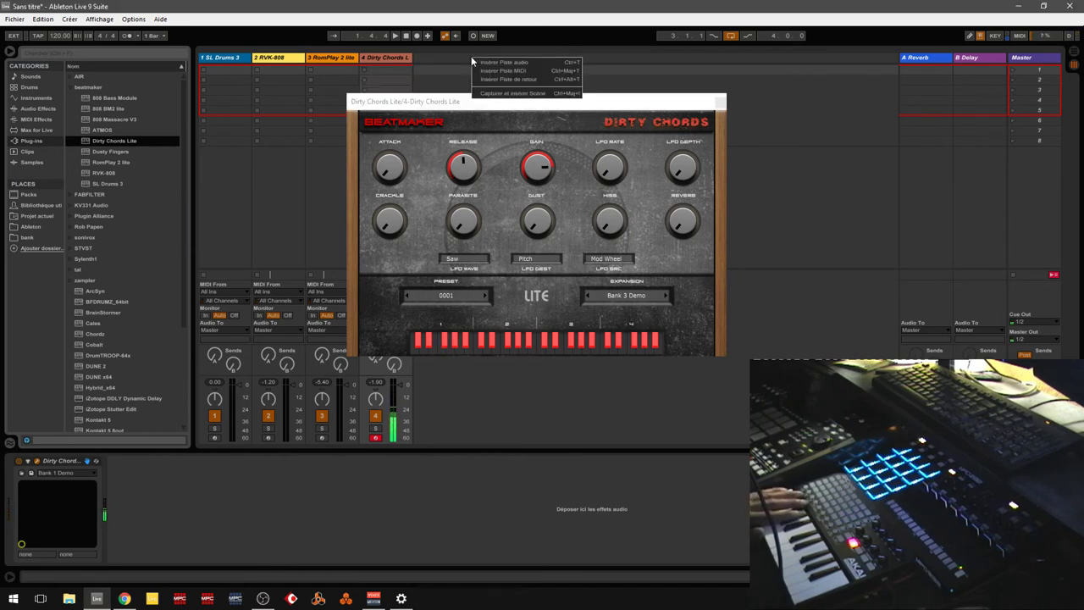
left_click(501, 71)
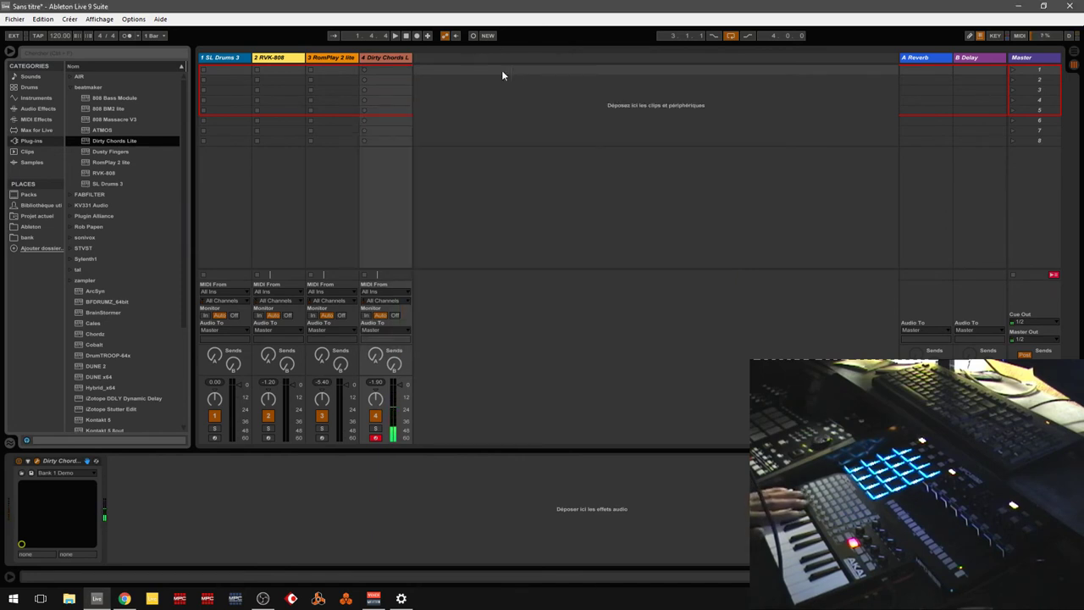
double_click(102, 129)
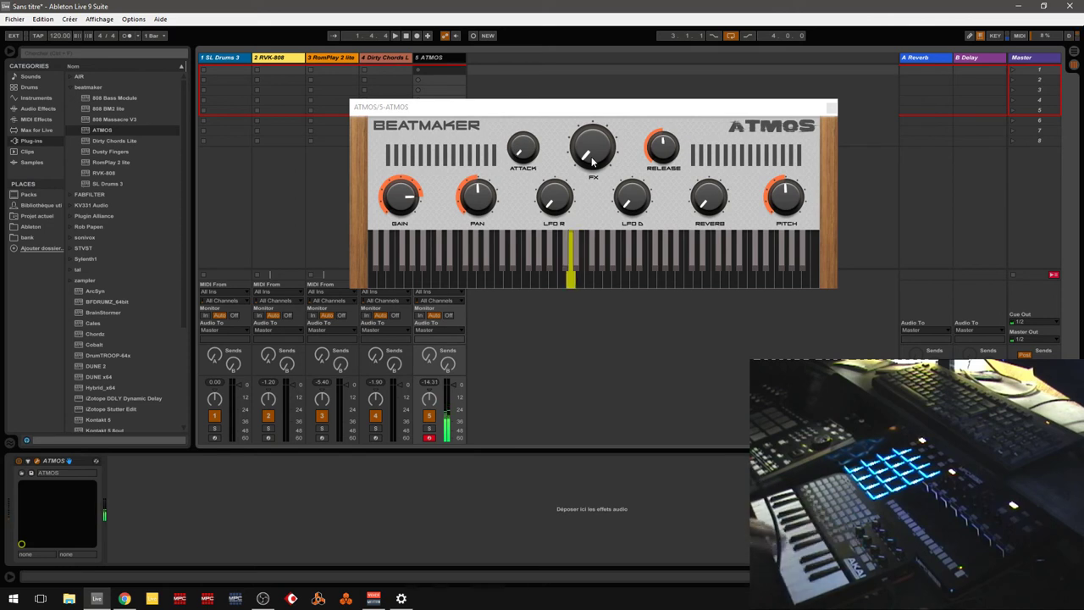
- Raise the ATMOS gain slightly, then sweep the FX amount past halfway and back to its minimum
left_click(415, 195)
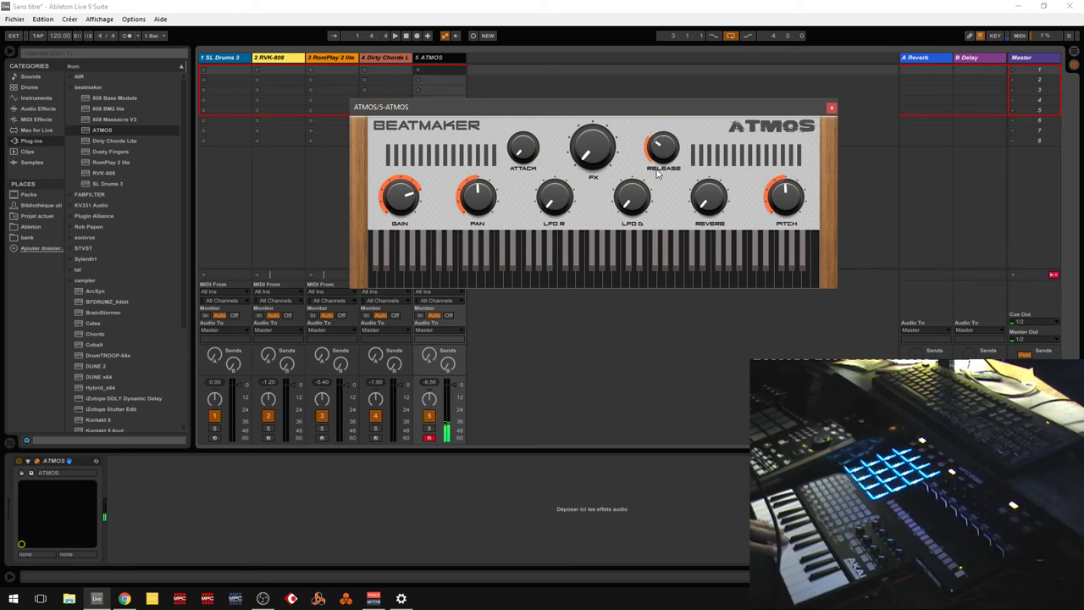
left_click_drag(582, 153, 592, 191)
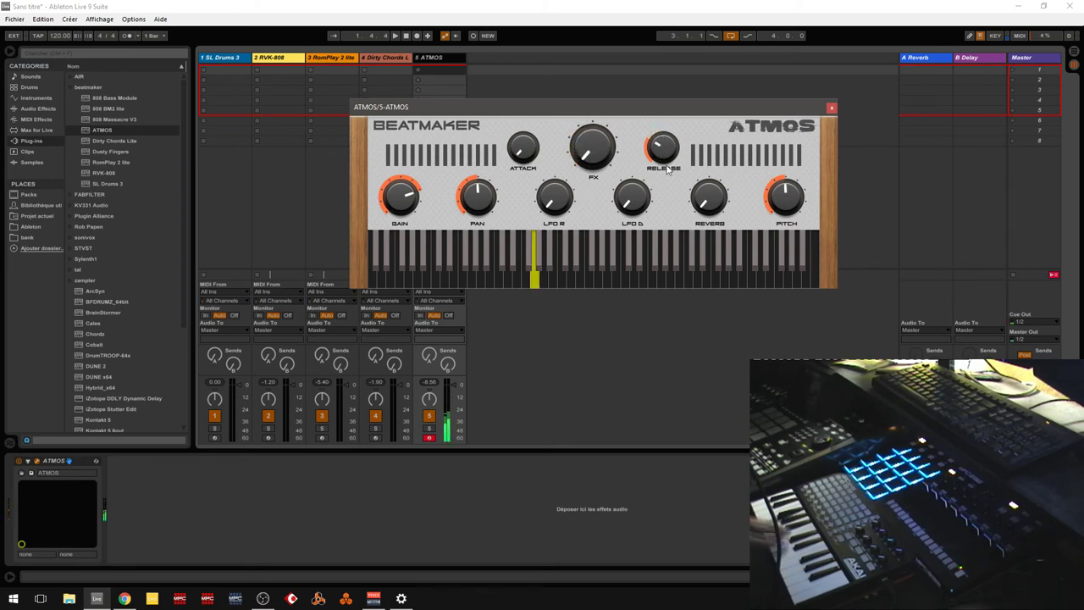
left_click_drag(592, 149, 586, 66)
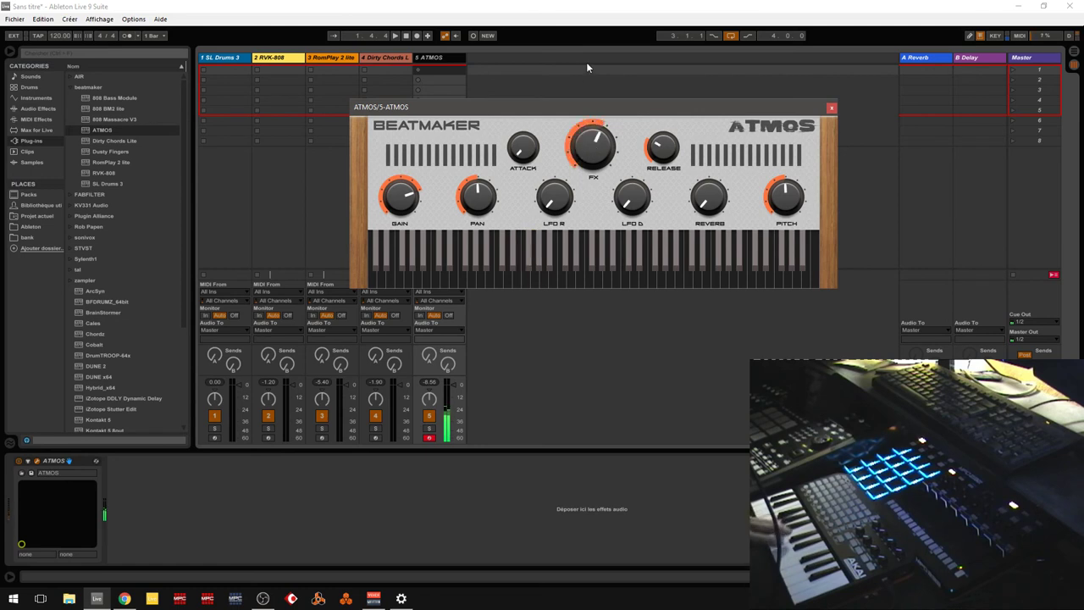
left_click_drag(587, 66, 587, 177)
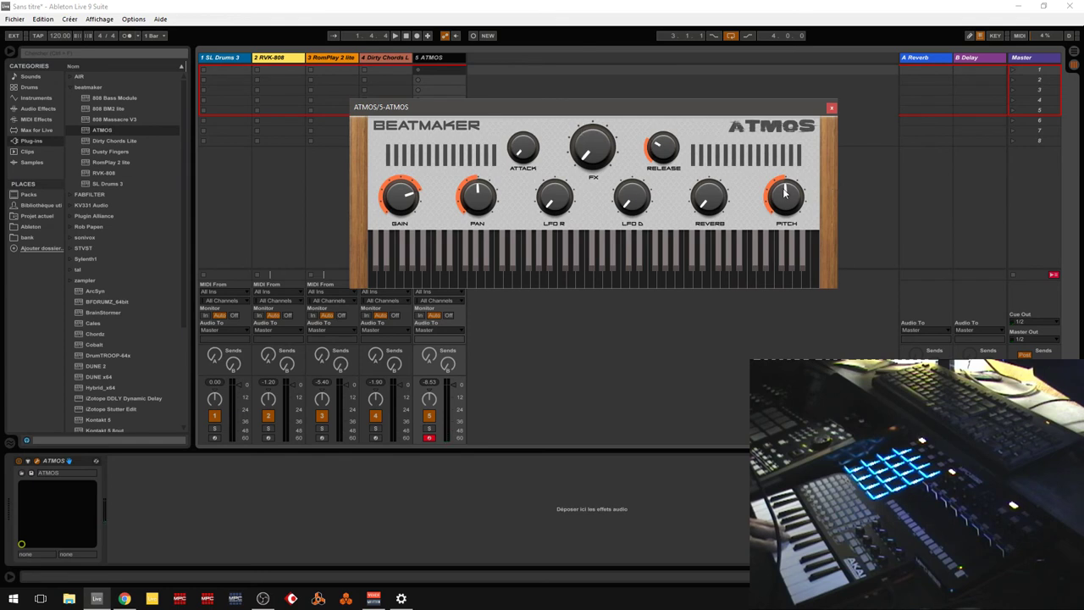
- Sweep the ATMOS pitch down to its minimum and return it to the centre
left_click_drag(781, 216, 792, 178)
left_click(794, 246)
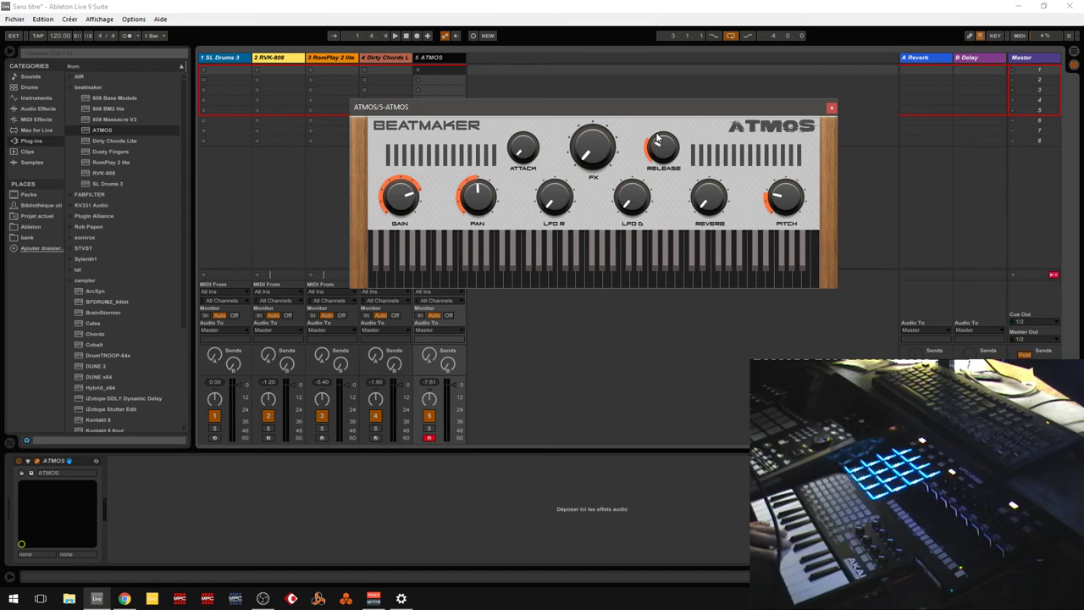
left_click_drag(784, 206, 796, 299)
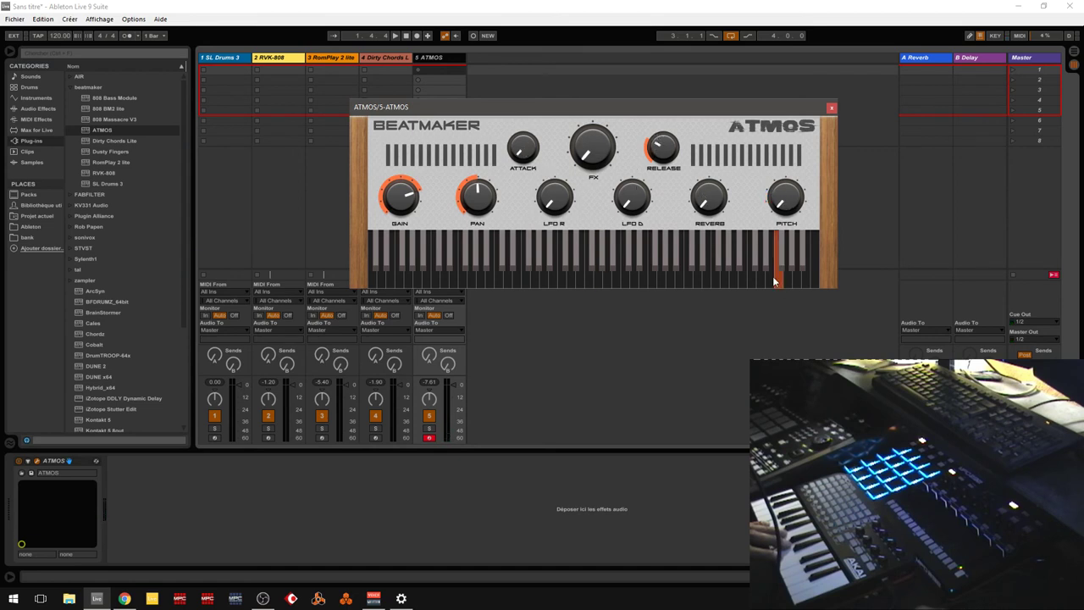
left_click_drag(786, 191, 790, 126)
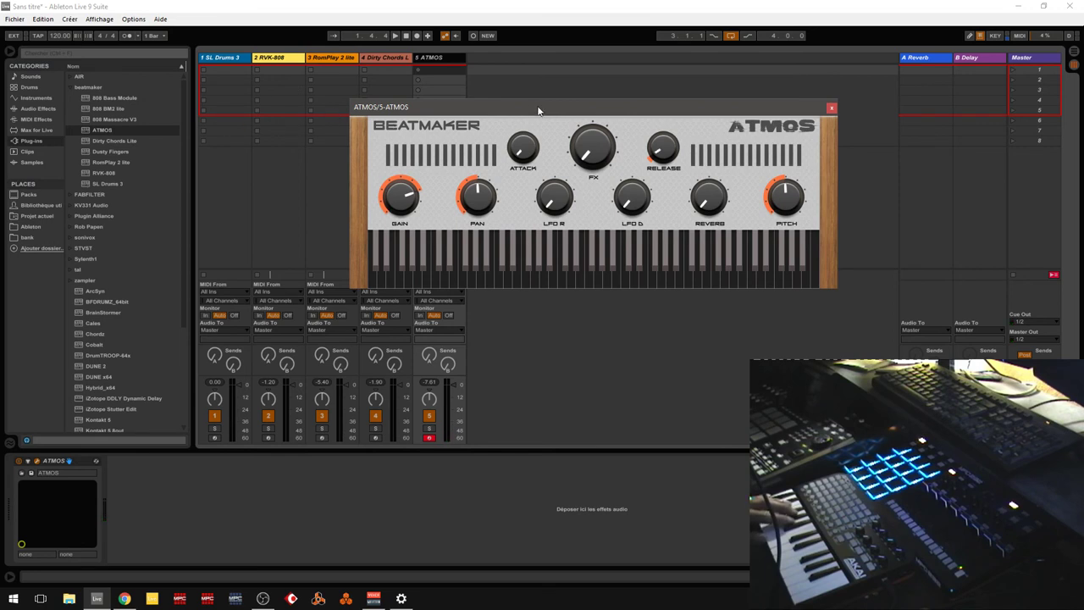
- Close the ATMOS window, insert a sixth MIDI track and load the 808 BM2 lite plug-in onto it
left_click(830, 110)
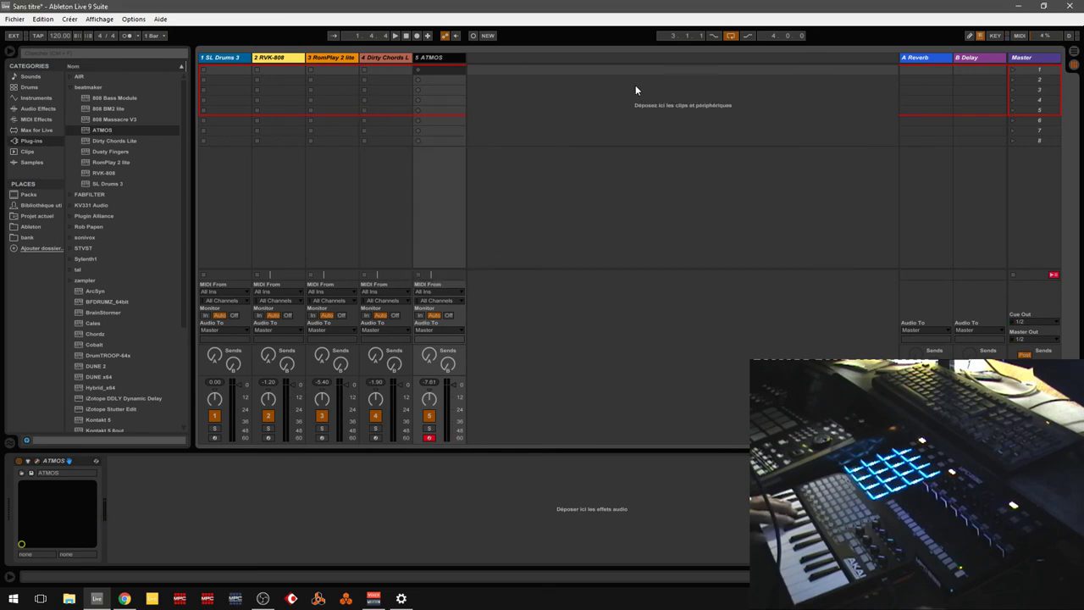
right_click(482, 57)
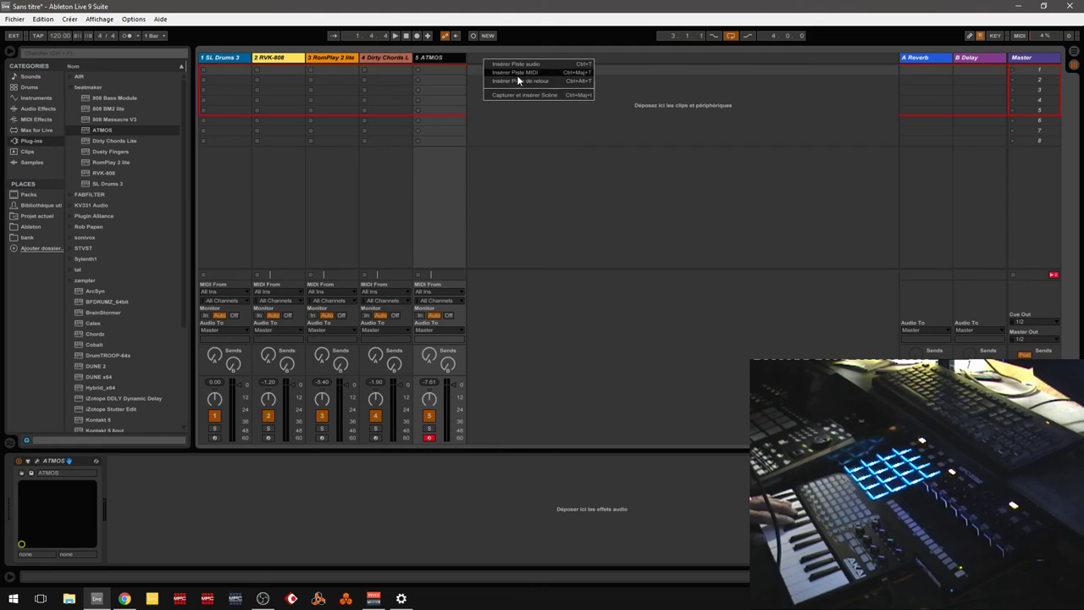
left_click(517, 75)
double_click(114, 108)
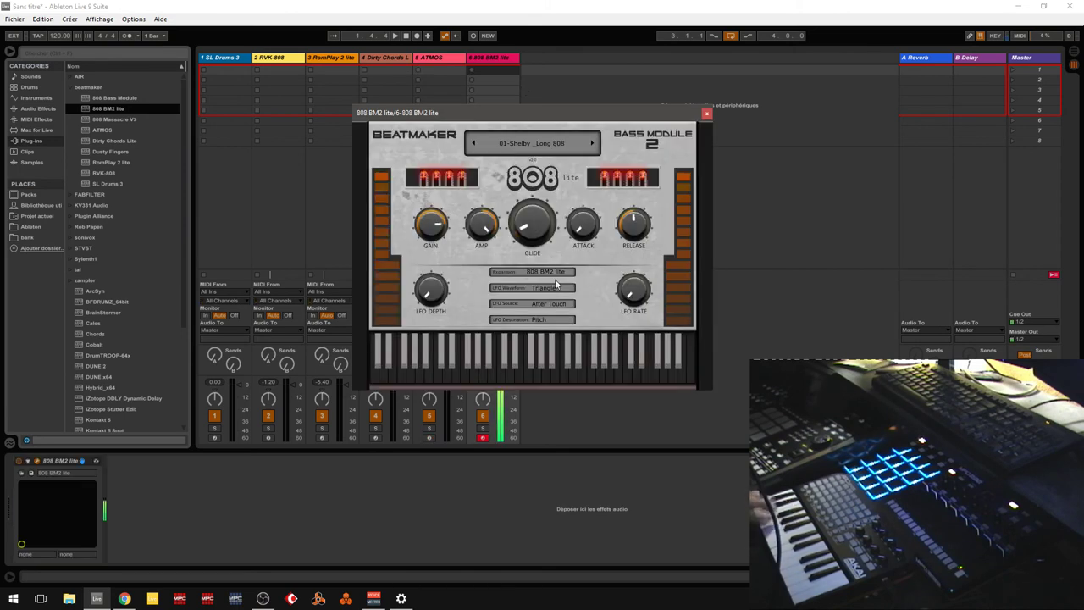
- View the 808 BM2 lite preset list, keeping 01-Shelby _Long 808, and lower the release
left_click(535, 146)
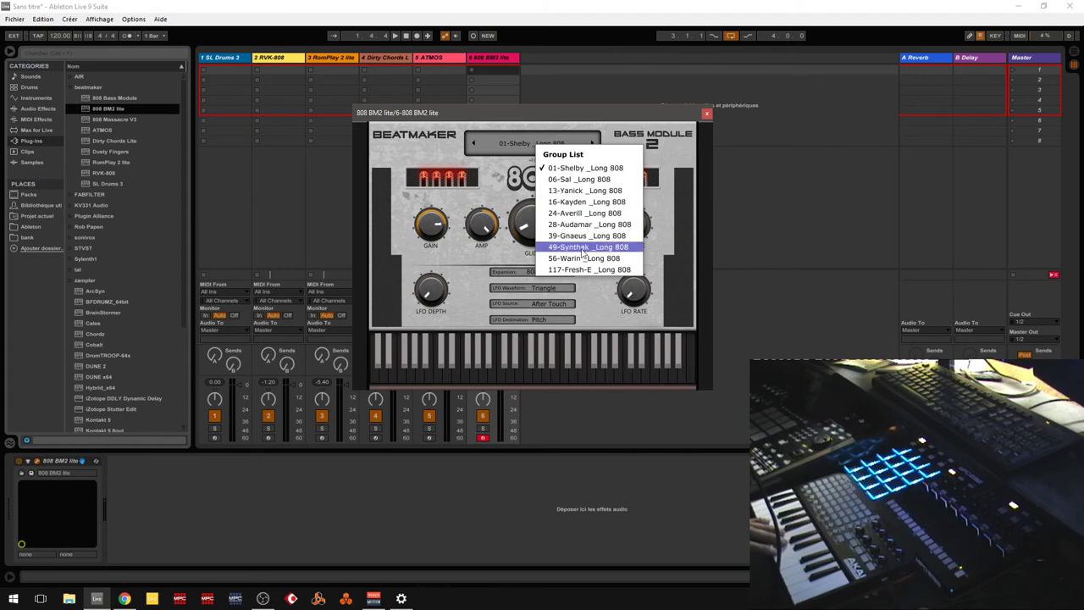
left_click(663, 112)
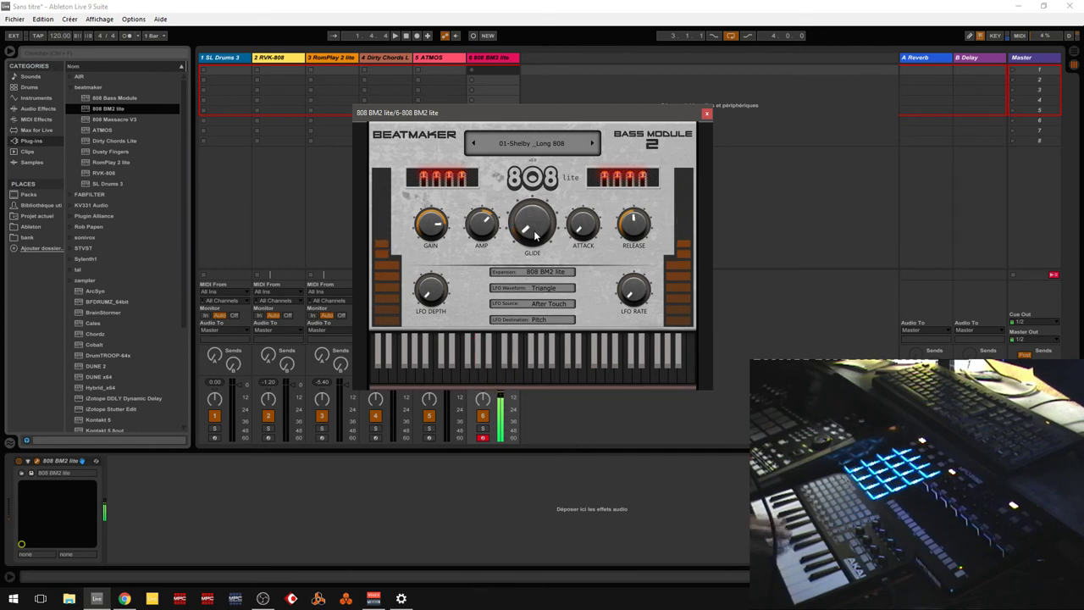
left_click_drag(629, 229, 629, 255)
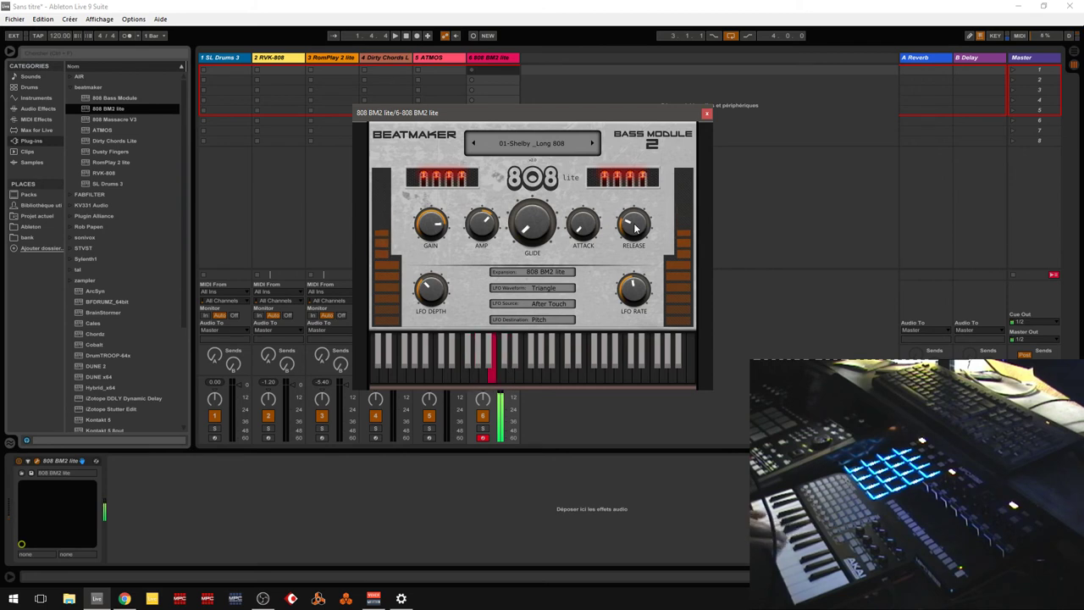
- Step through the presets to 24-Averill _Long 808 and raise the glide to about its midpoint
left_click(592, 144)
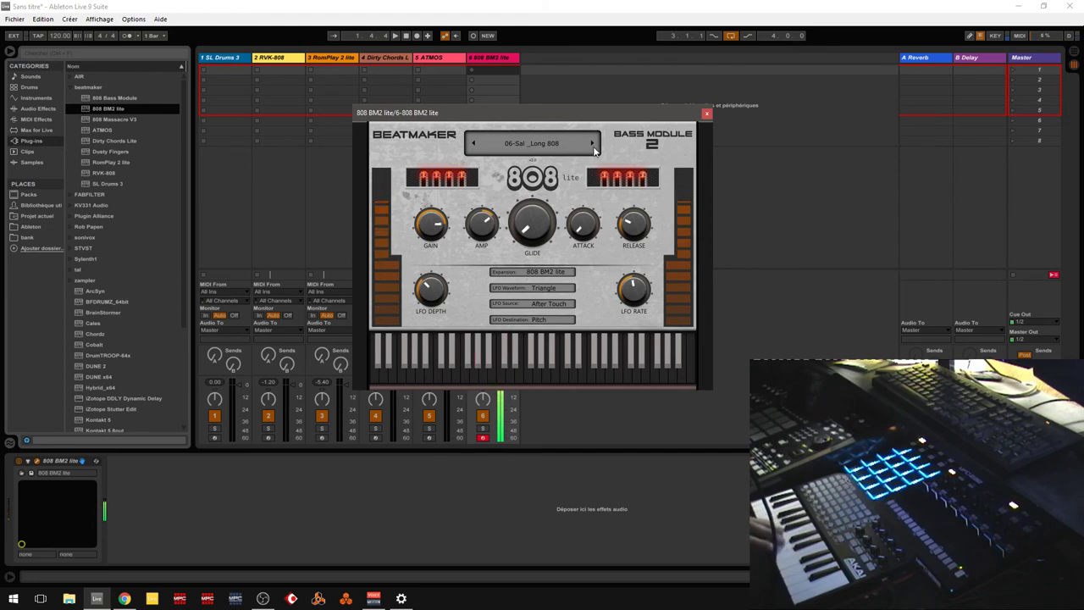
left_click(591, 143)
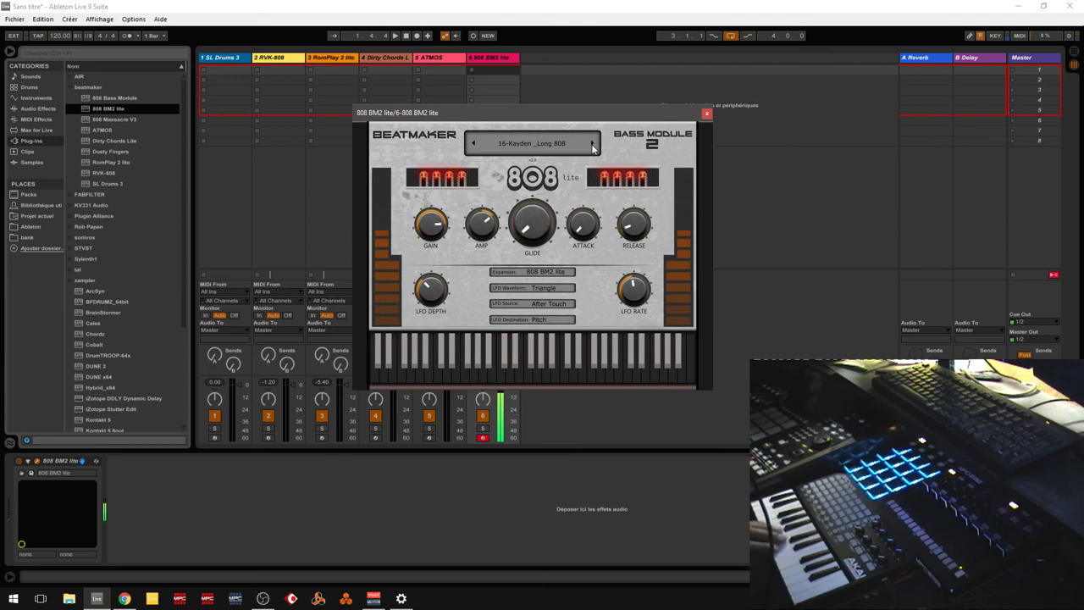
left_click(592, 146)
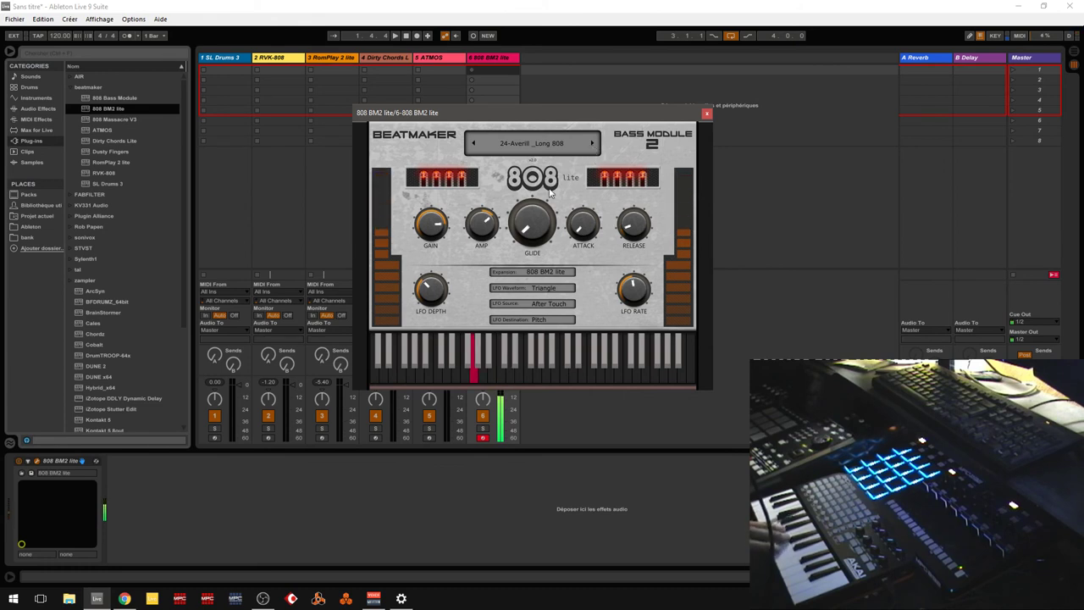
left_click_drag(527, 232, 539, 161)
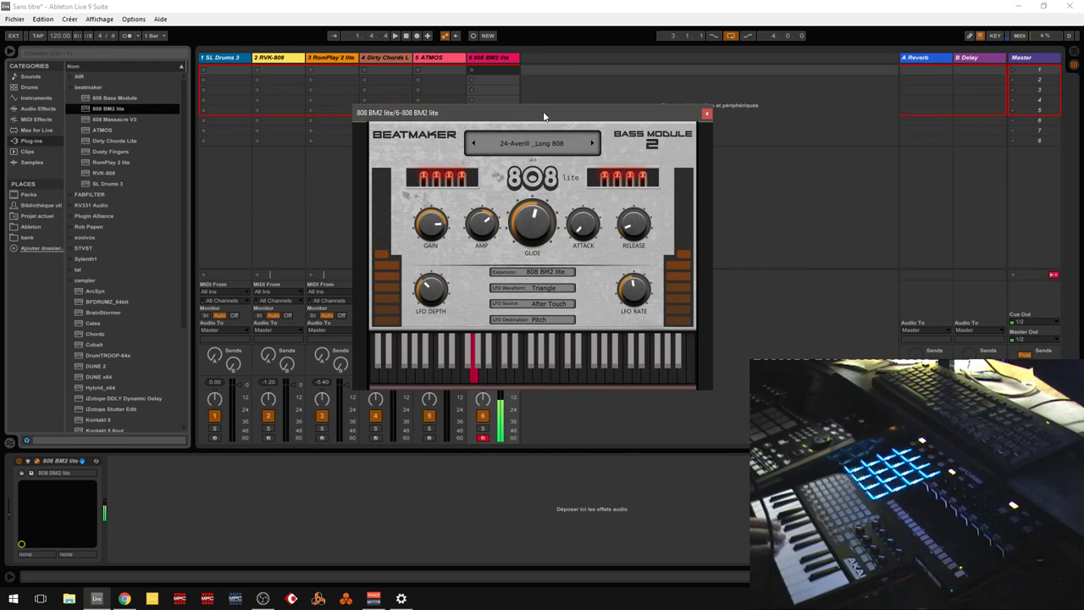
left_click_drag(605, 124, 510, 102)
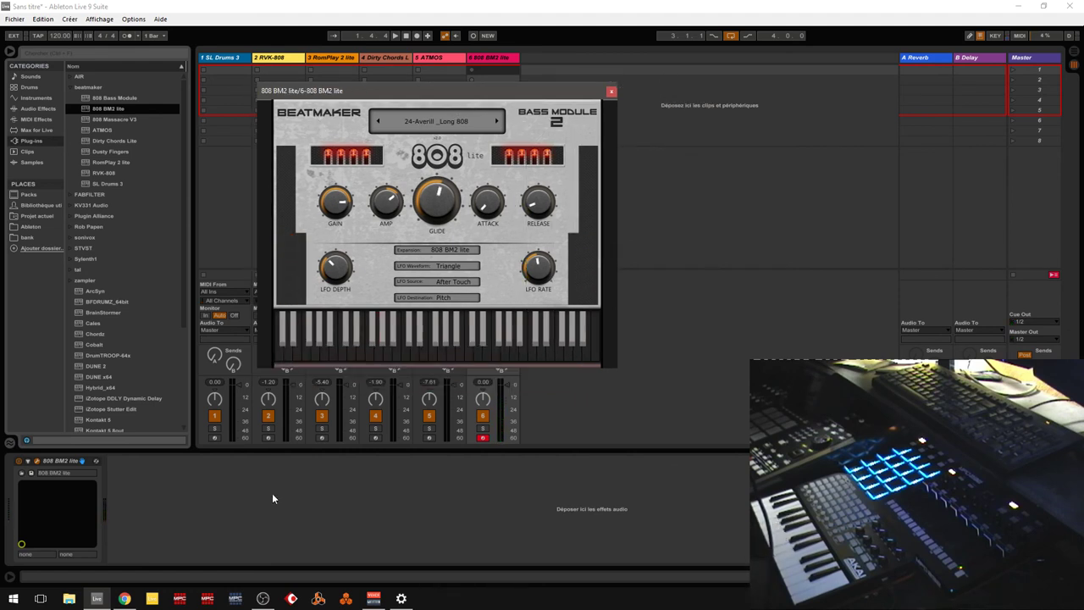
- Switch to Chrome and open the 808 Bass Module 2 page on the Beatmaker site, passing through the home page
left_click(125, 598)
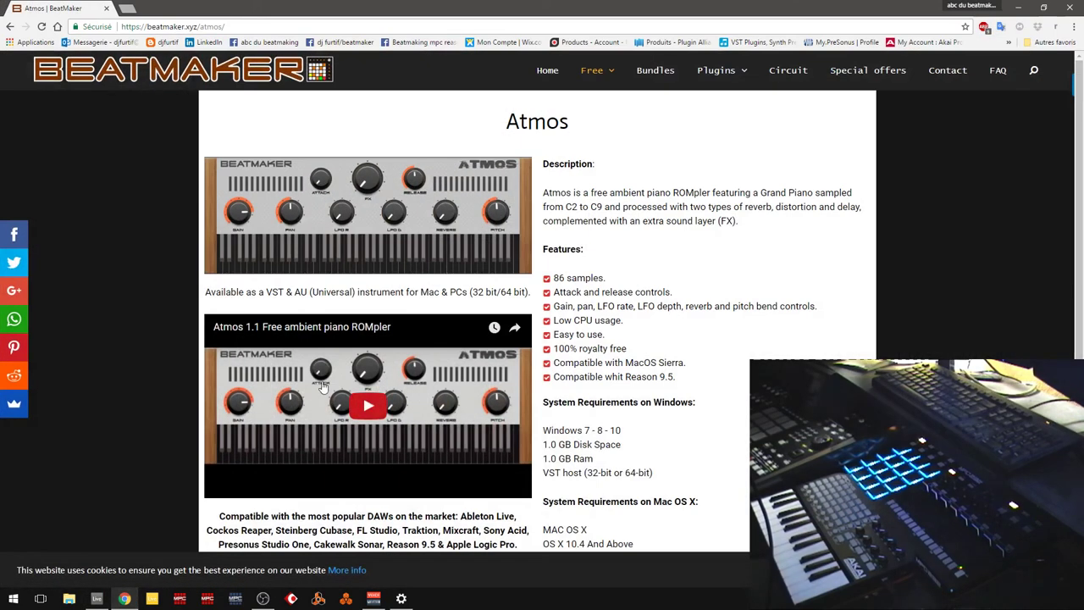
left_click(588, 73)
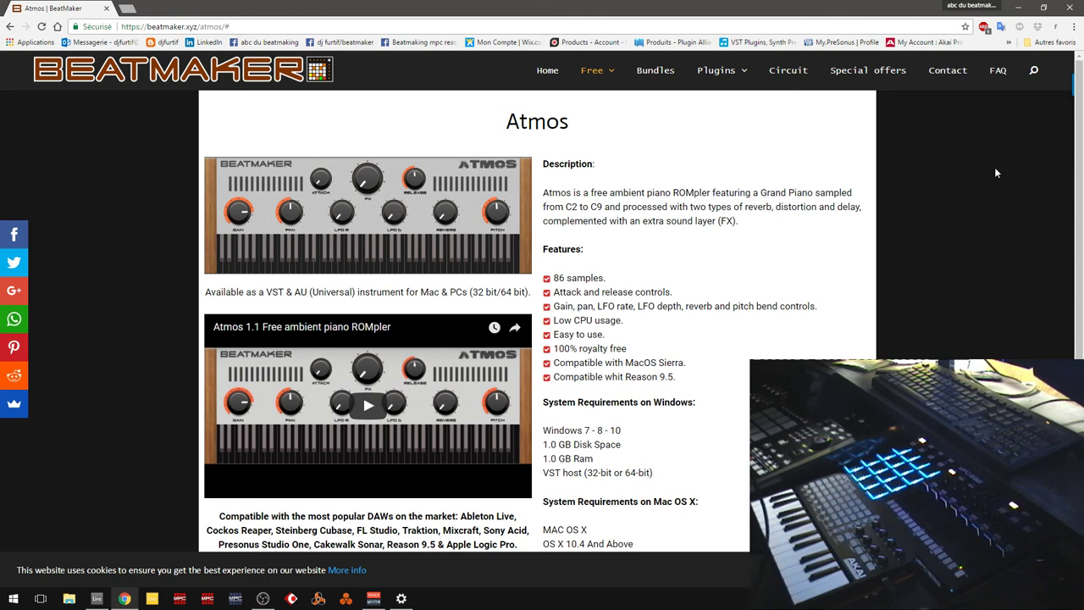
left_click(541, 71)
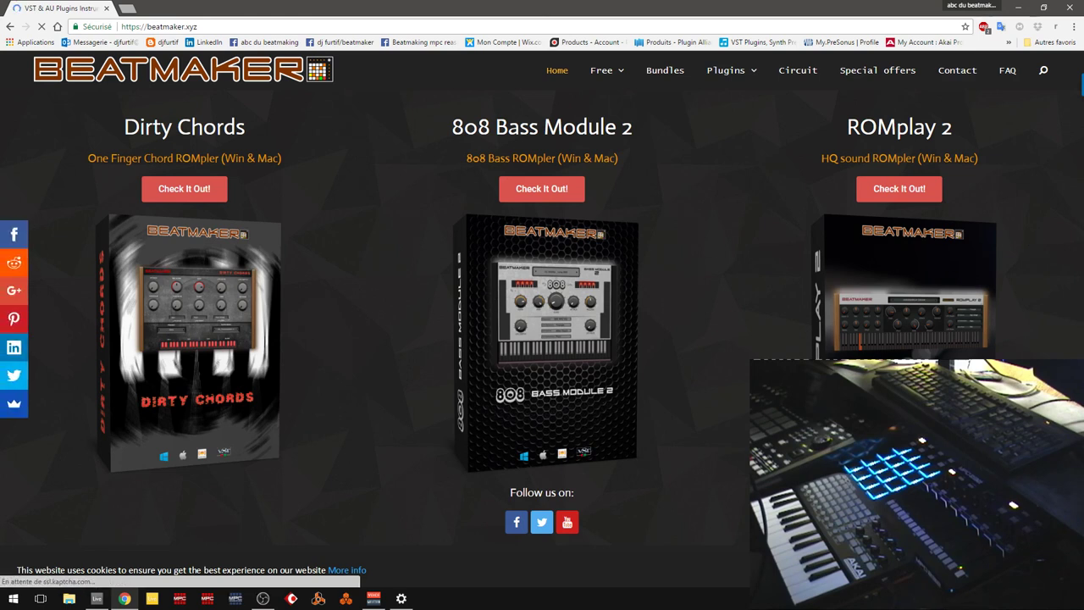
left_click(726, 75)
left_click(731, 98)
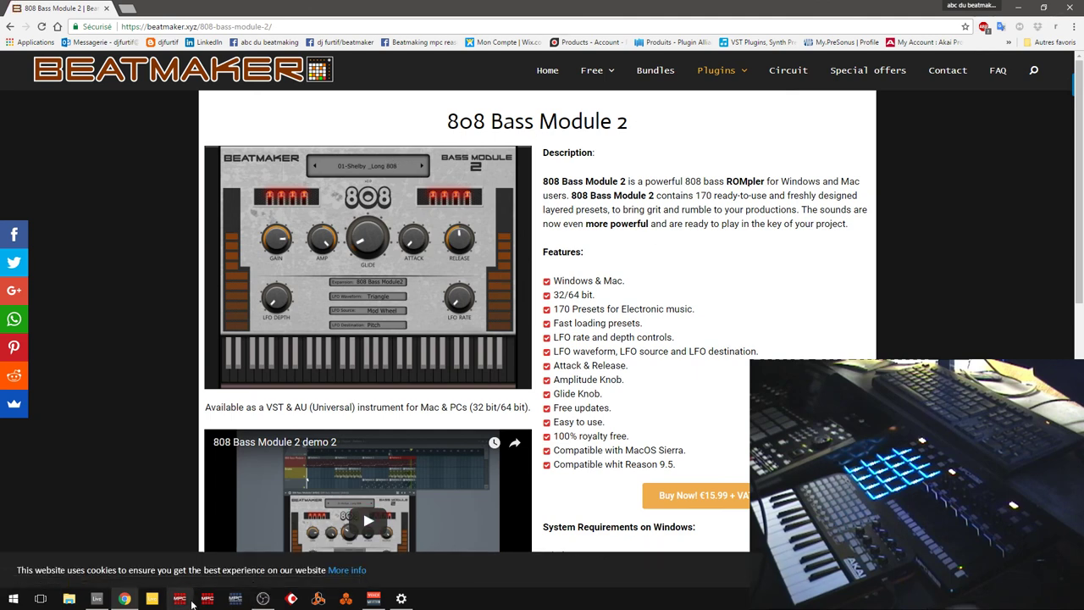
- Glance back at 808 BM2 lite in Ableton Live, then return to Chrome and open the ROMplay 2 page
left_click(96, 599)
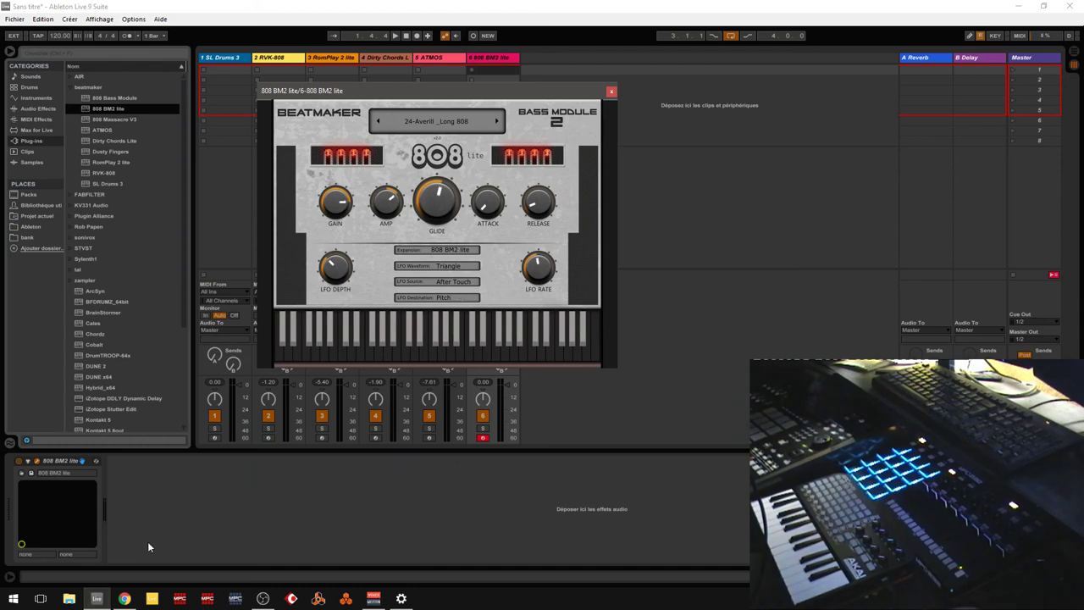
left_click(125, 598)
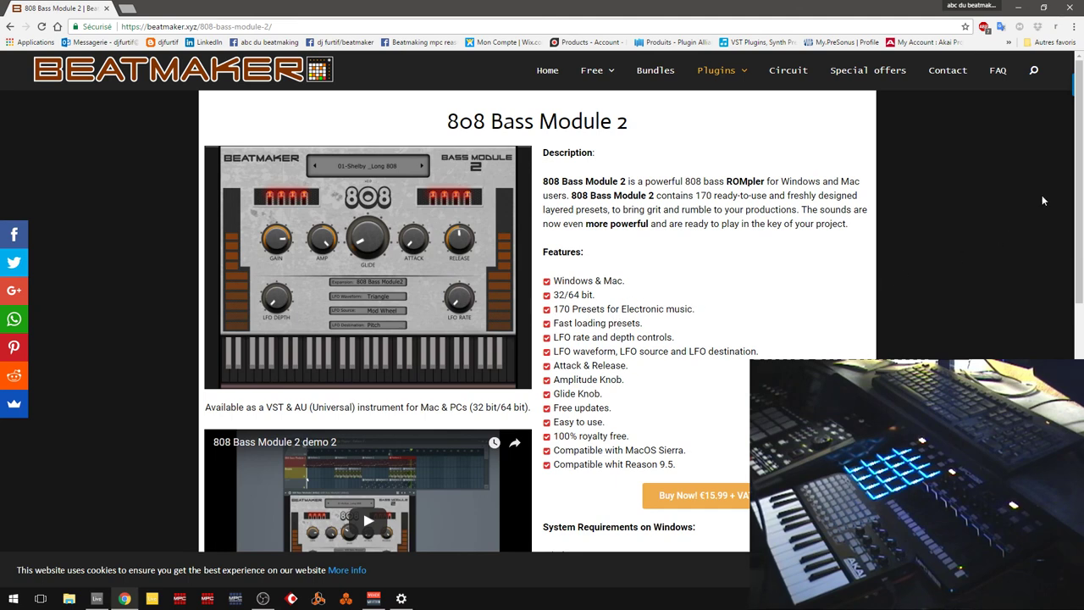
left_click(714, 74)
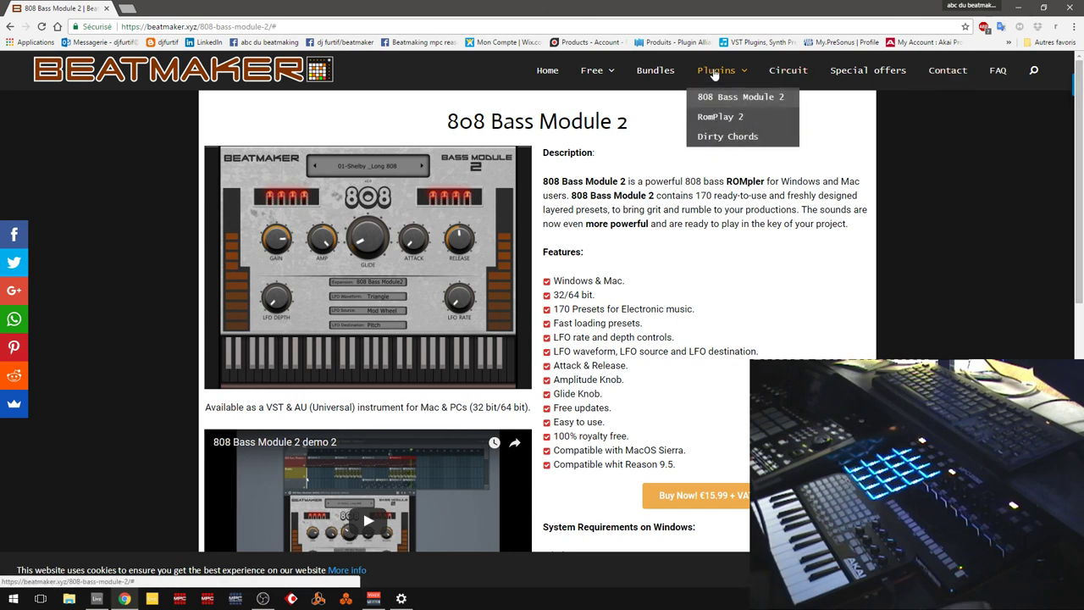
left_click(718, 118)
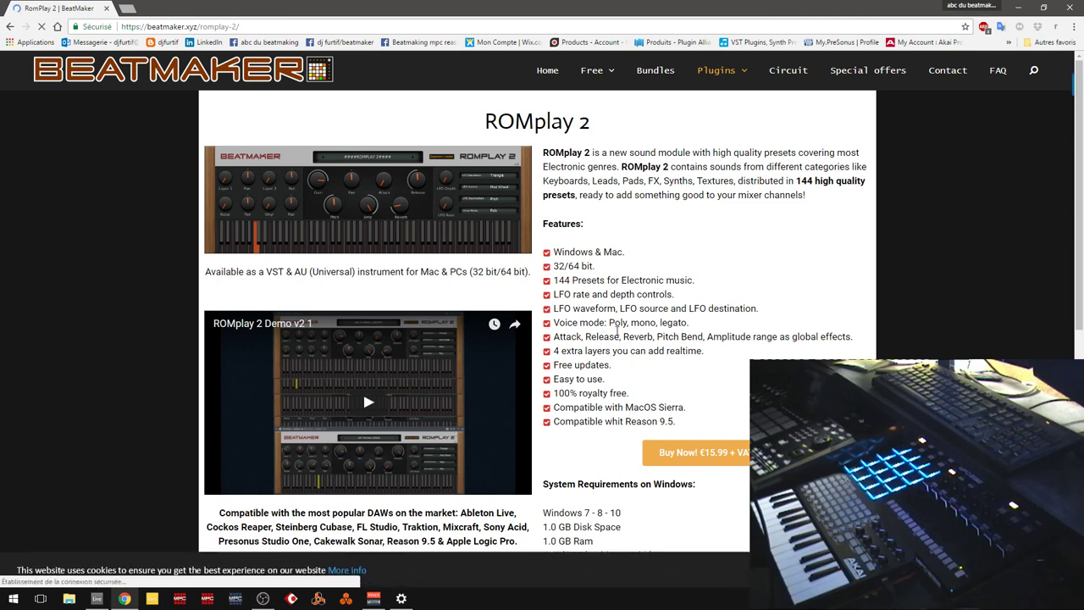
- Open the Dirty Chords page and look through its features, system requirements and Dirty Chords Lite download
mouse_move(733, 76)
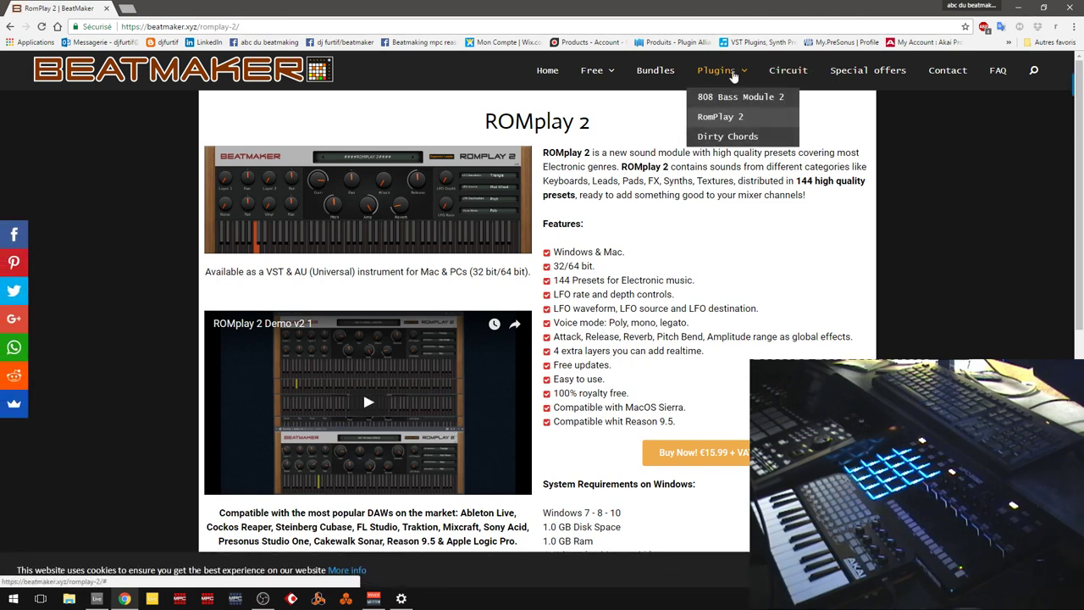
left_click(724, 136)
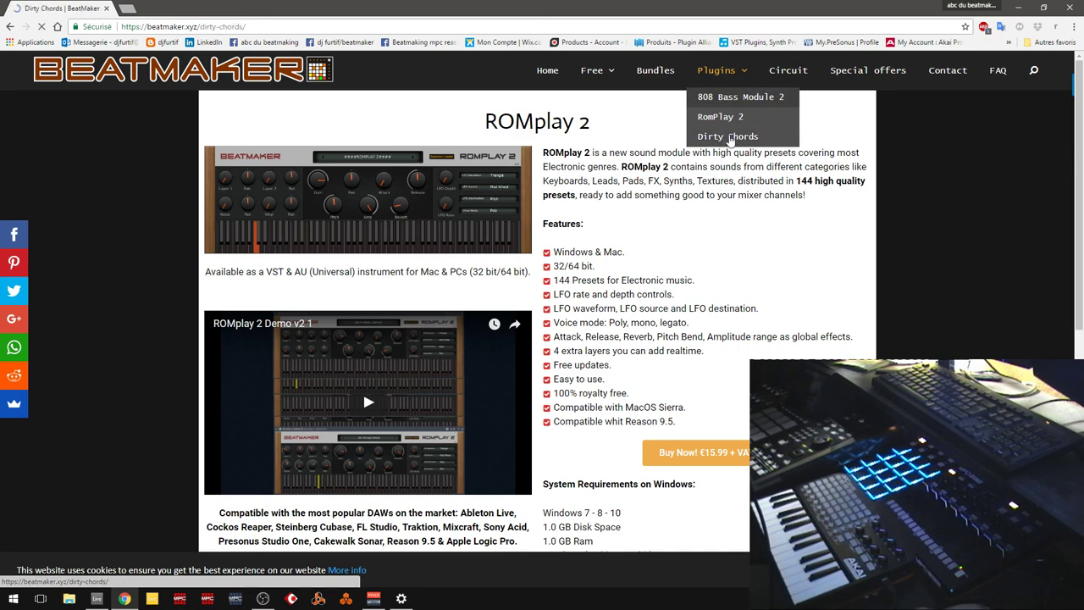
left_click_drag(1079, 94, 1079, 115)
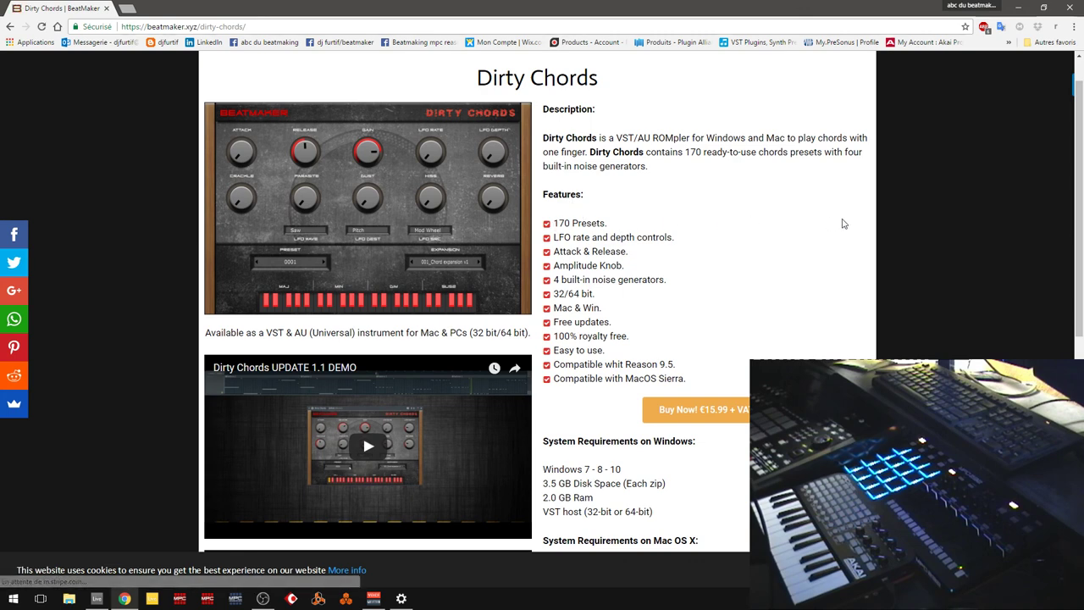
left_click_drag(1079, 129, 1079, 100)
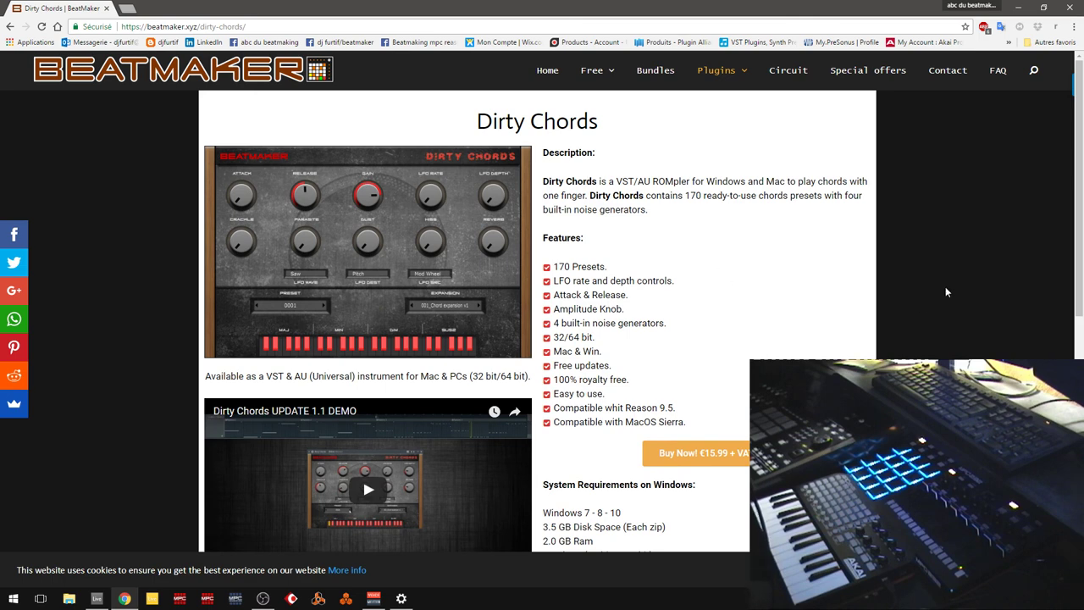
scroll(1072, 232, "down", 5)
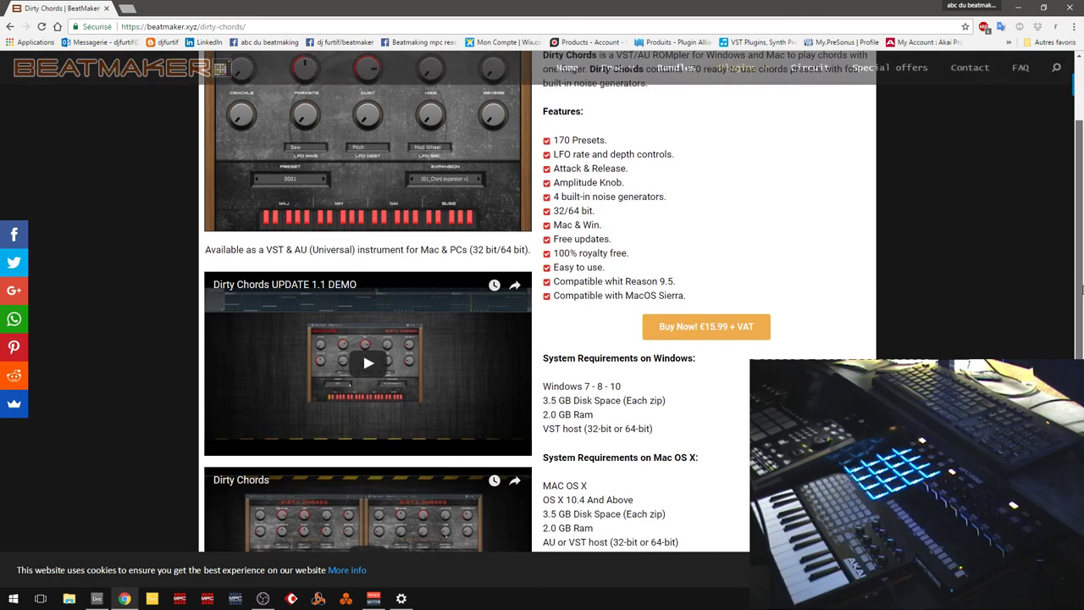
scroll(362, 280, "down", 1)
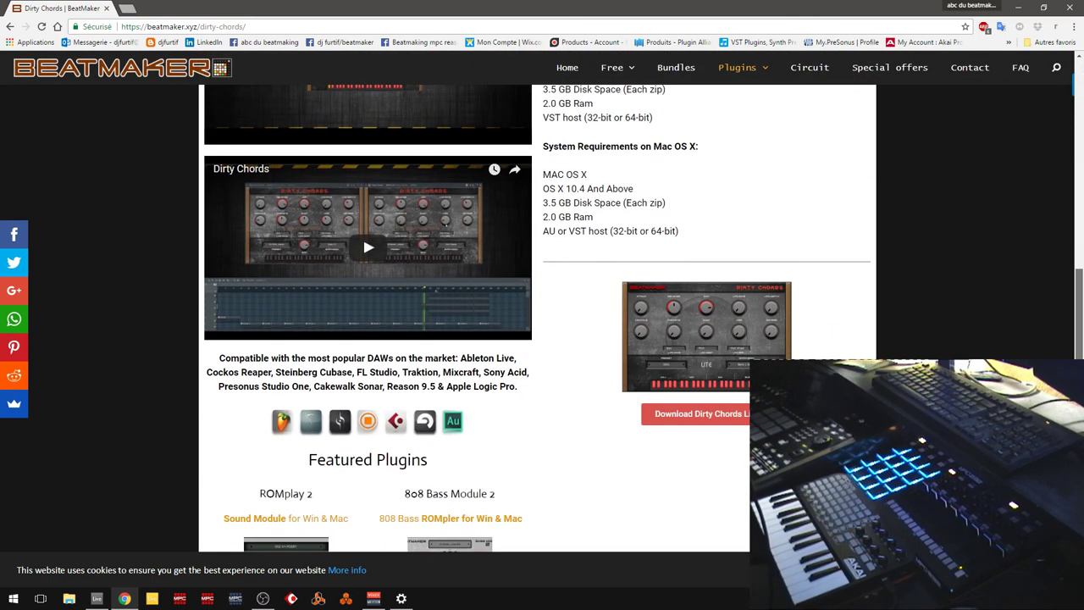
scroll(363, 235, "up", 6)
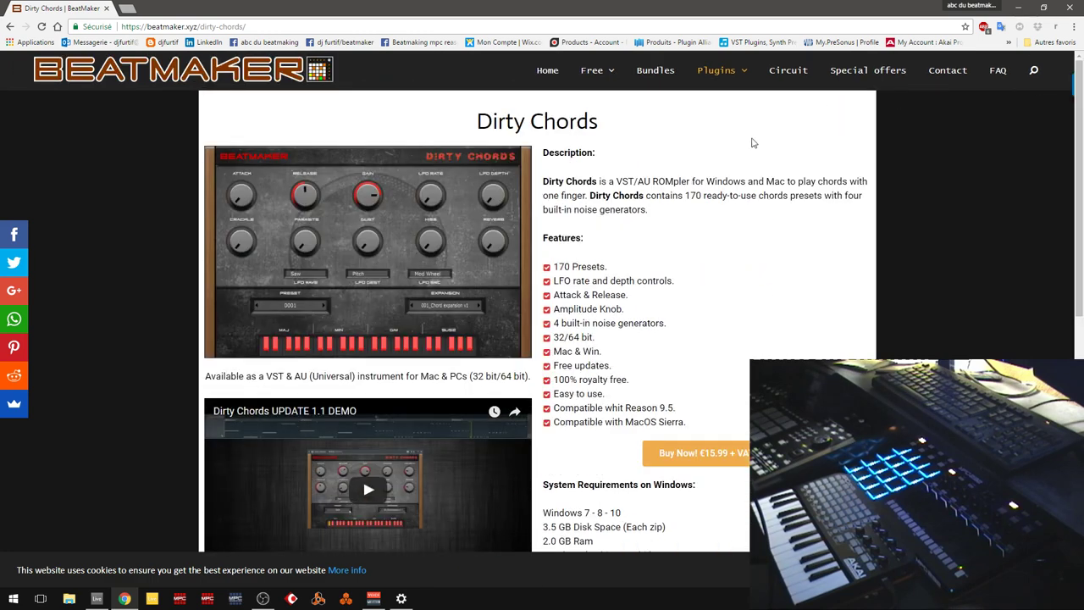
- Open the RVK-808 page and bring up the site's list of free plug-ins again
mouse_move(595, 73)
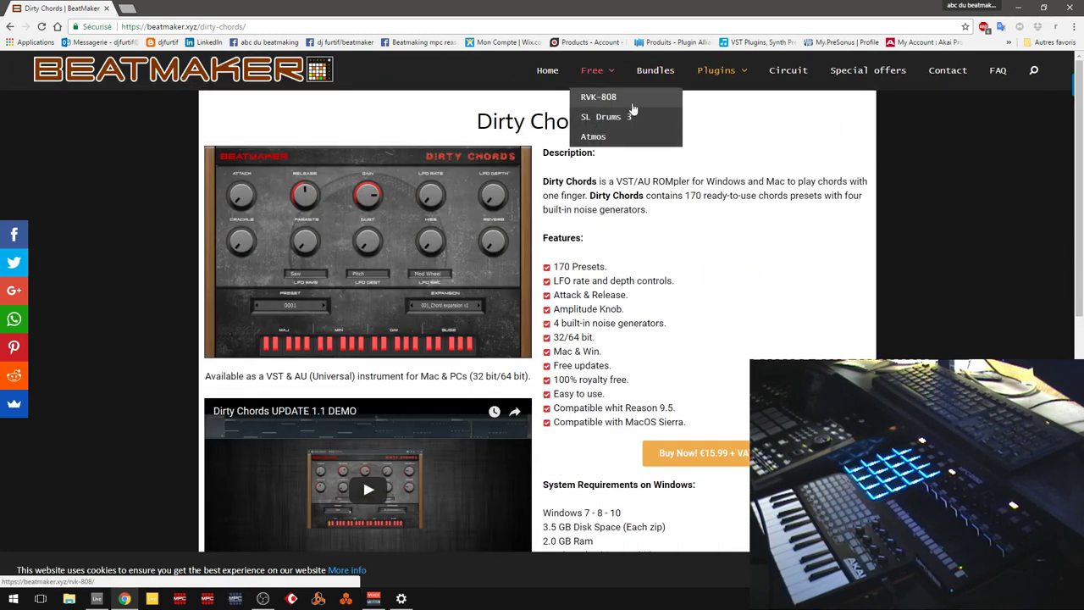
left_click(617, 97)
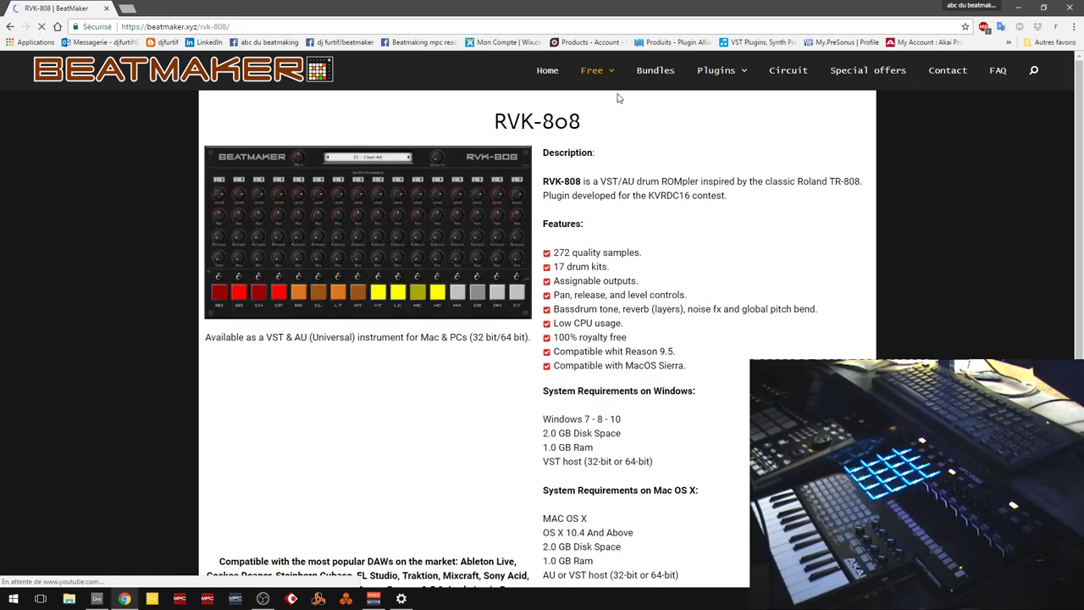
left_click(594, 71)
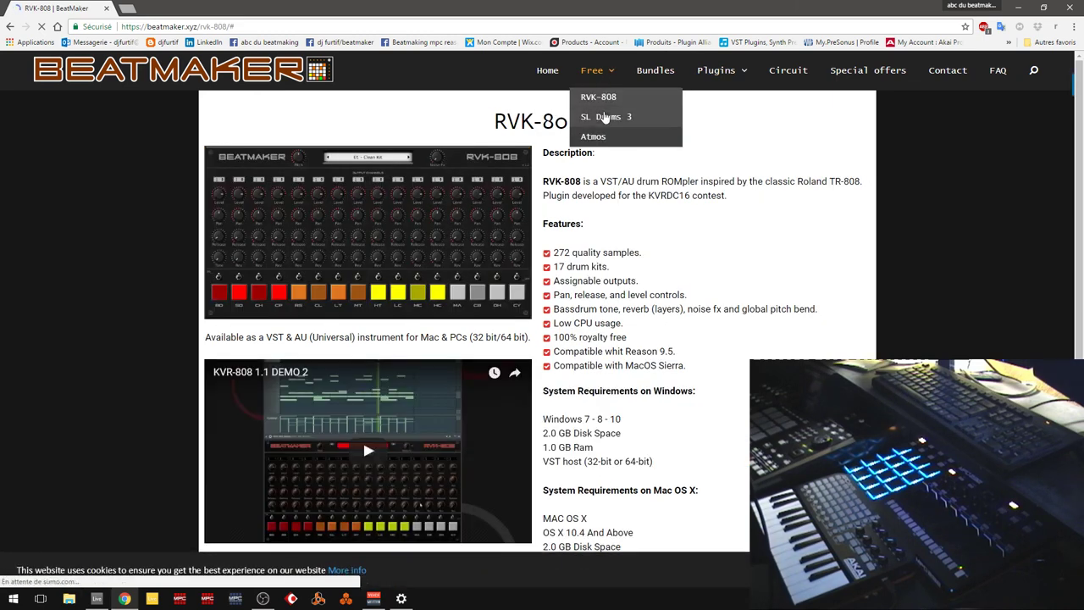